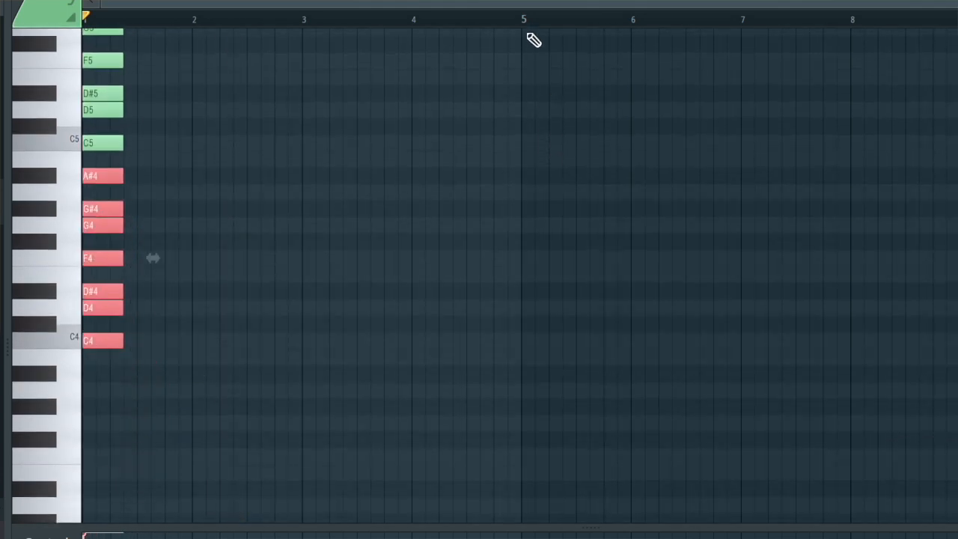
Extend the stacked scale notes from bar 1 to bar 5, using a temporary F5 note at bar 5 that is removed again
{"action": "left_click", "coordinate": [526, 75]}
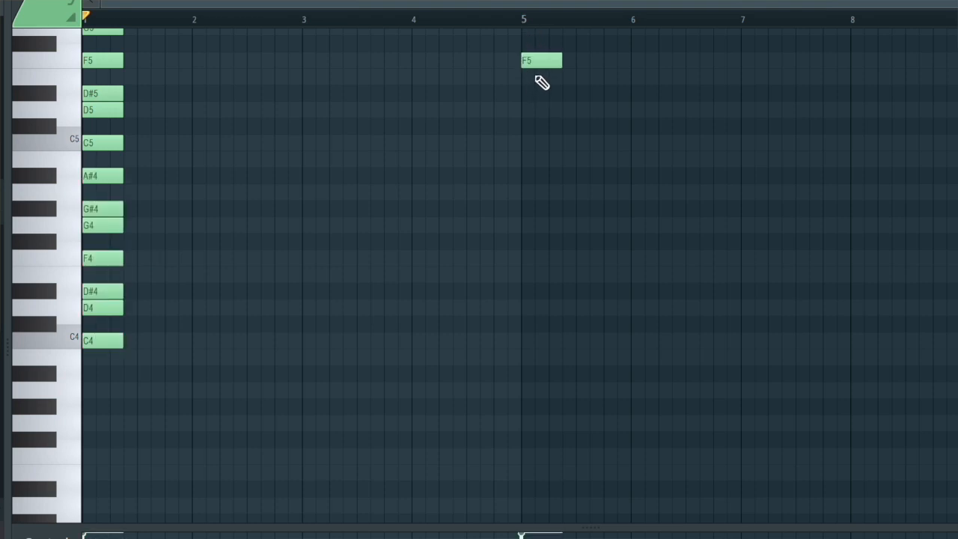
{"action": "key", "text": "ctrl+l"}
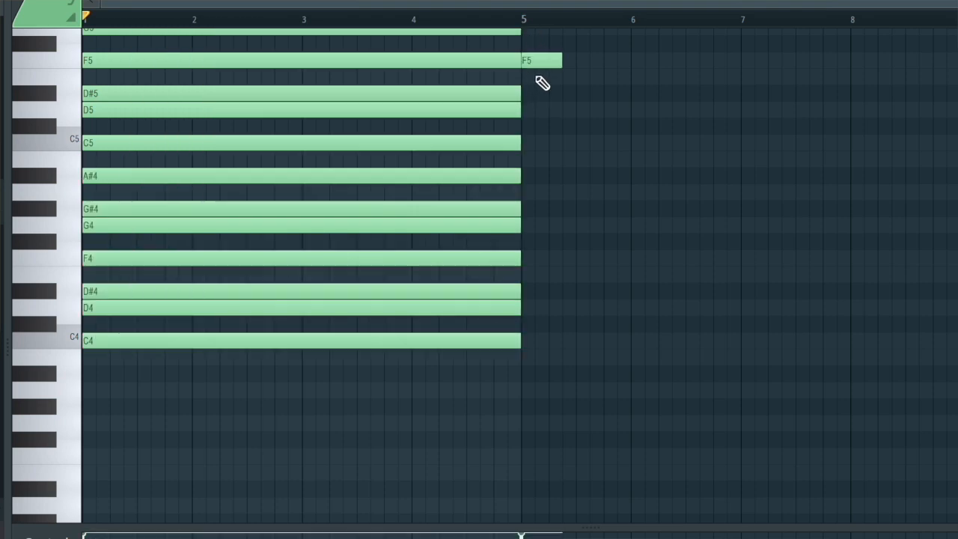
{"action": "right_click", "coordinate": [541, 64]}
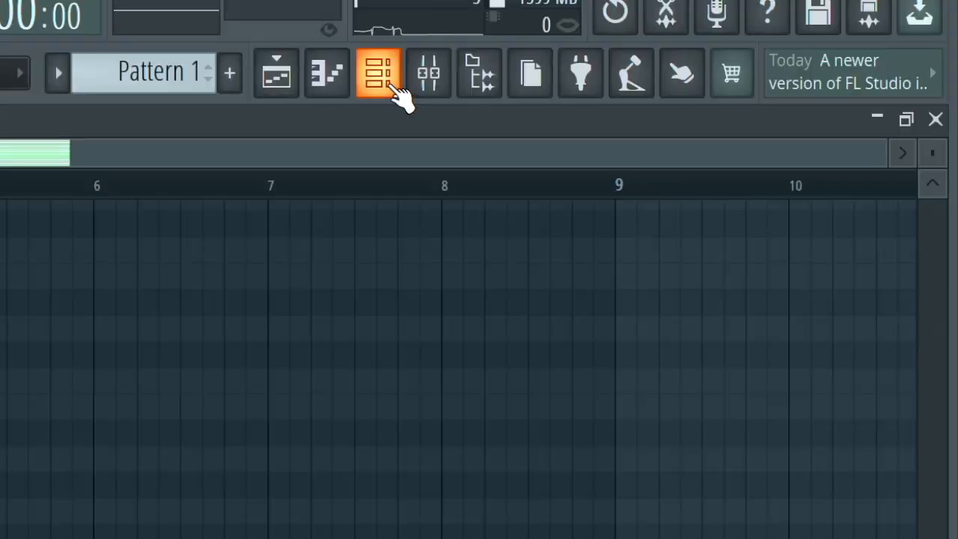
Add an FL Keys instrument to the channel rack
{"action": "left_click", "coordinate": [388, 82]}
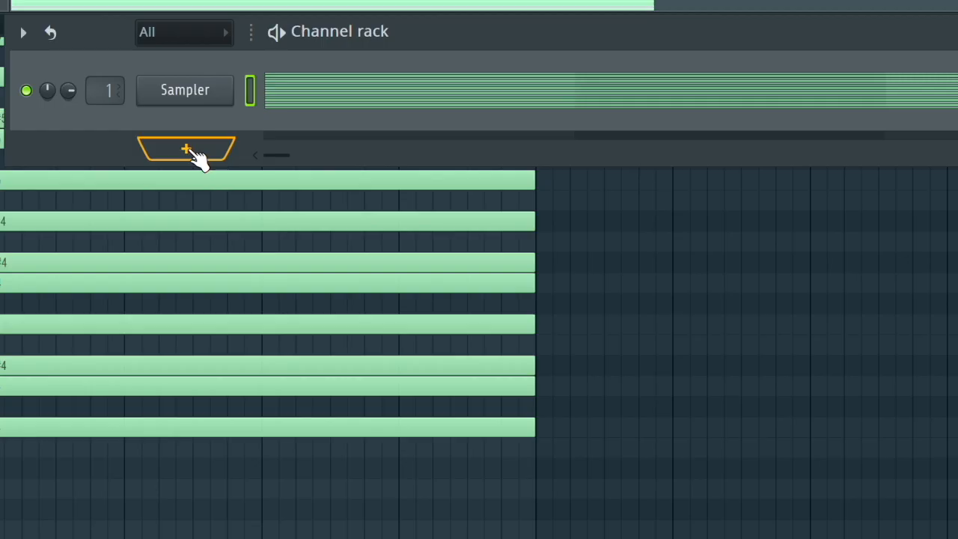
{"action": "left_click", "coordinate": [179, 148]}
{"action": "left_click", "coordinate": [222, 385]}
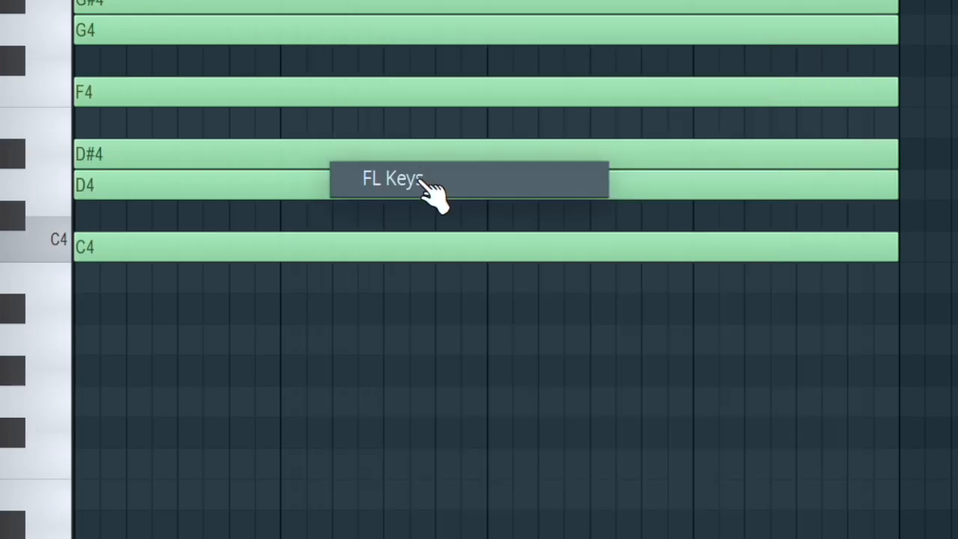
Load the Dark Piano preset in FL Keys and close the instrument window
{"action": "left_click", "coordinate": [53, 31]}
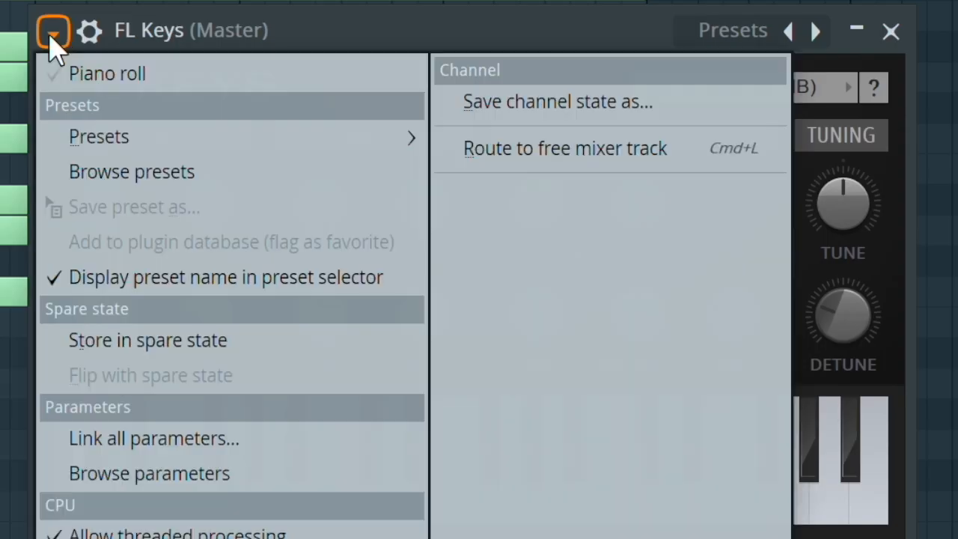
{"action": "mouse_move", "coordinate": [58, 142]}
{"action": "left_click", "coordinate": [591, 277]}
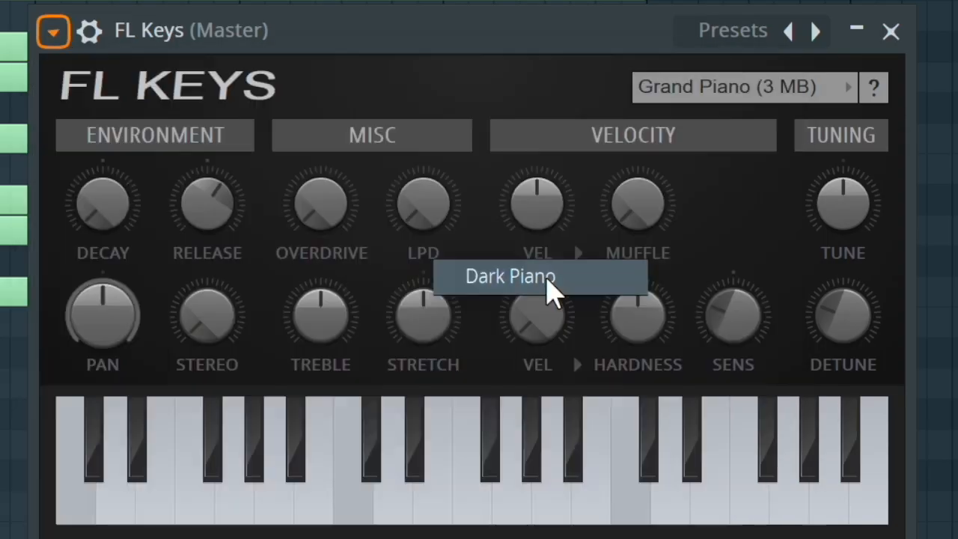
{"action": "left_click", "coordinate": [891, 31]}
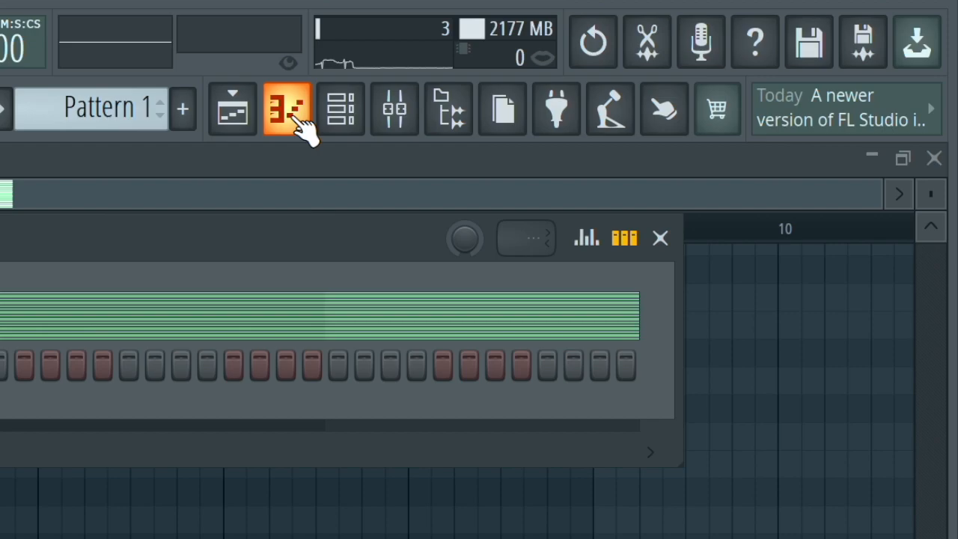
Open the piano roll of the Dark Piano channel and audition the D#5, D5, G#5 and G5 keys
{"action": "left_click", "coordinate": [291, 113]}
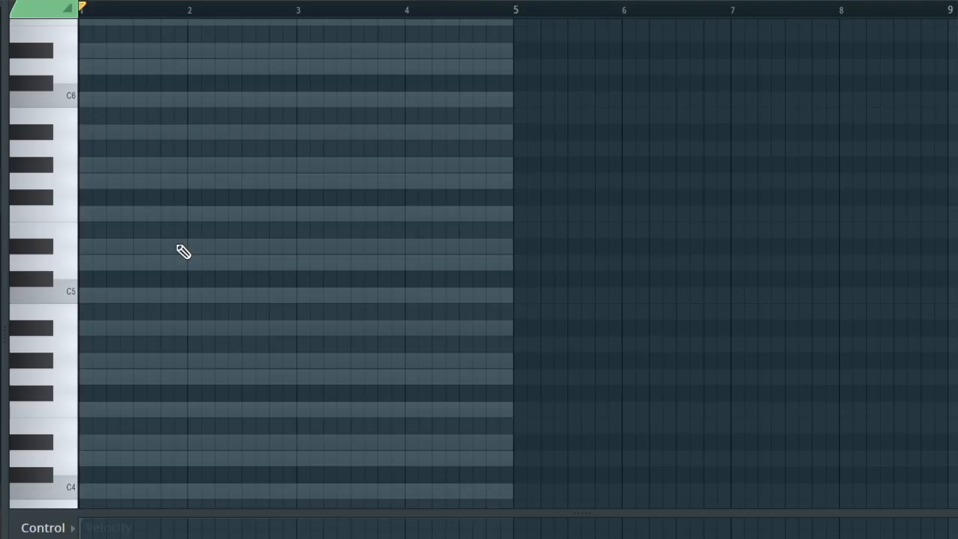
{"action": "scroll", "coordinate": [177, 245], "scroll_direction": "up", "scroll_amount": 3}
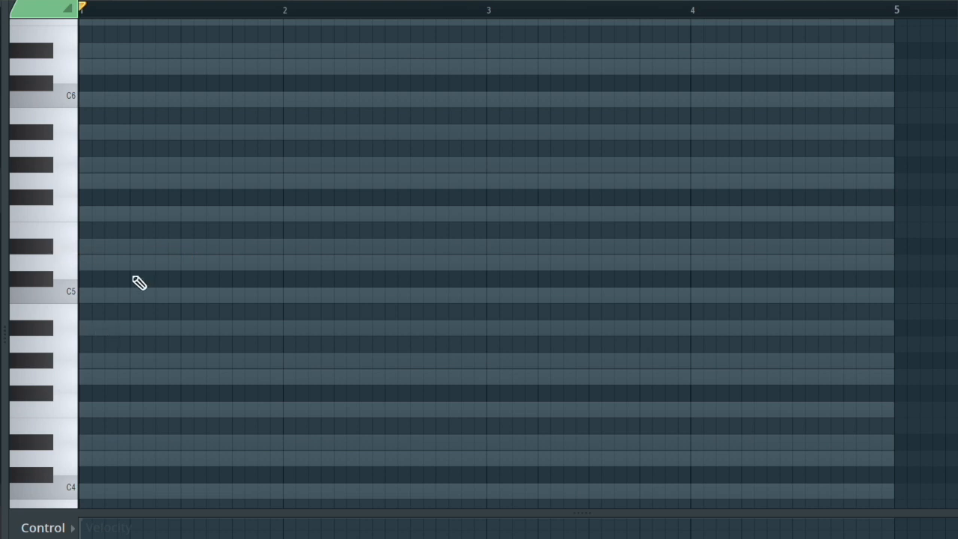
{"action": "left_click", "coordinate": [51, 249]}
{"action": "left_click", "coordinate": [60, 264]}
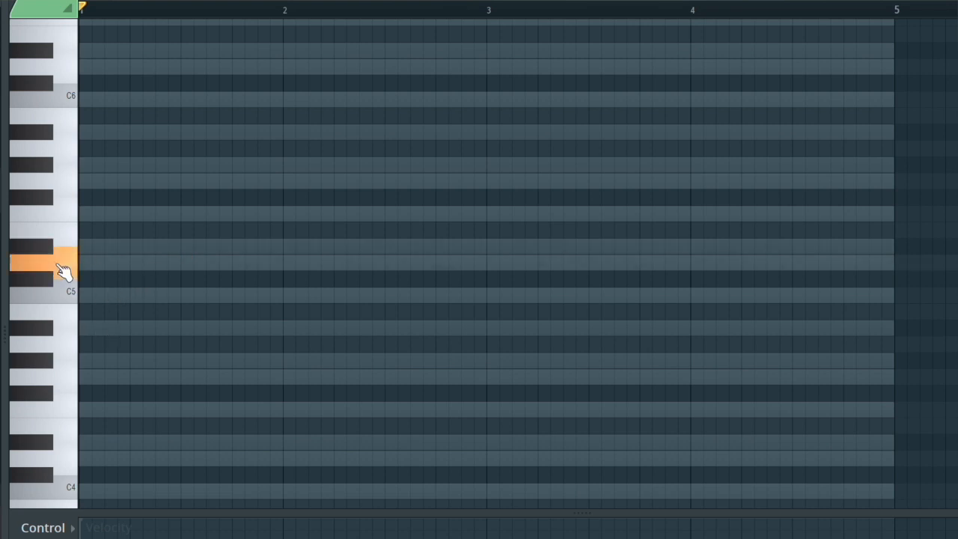
{"action": "left_click", "coordinate": [56, 168]}
{"action": "left_click", "coordinate": [55, 182]}
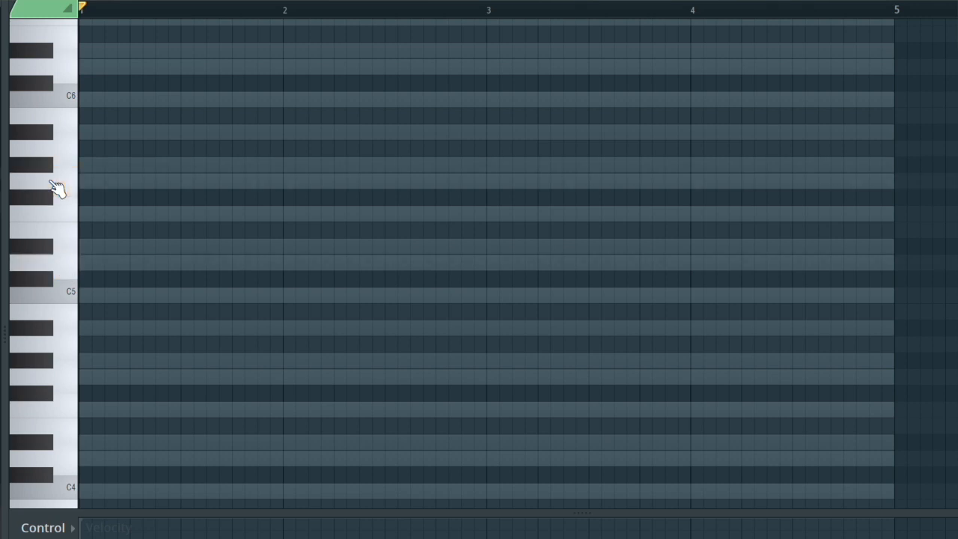
Draw a chord of C5, D#5 and G5 in bar 1, each note one full bar long
{"action": "left_click", "coordinate": [38, 297]}
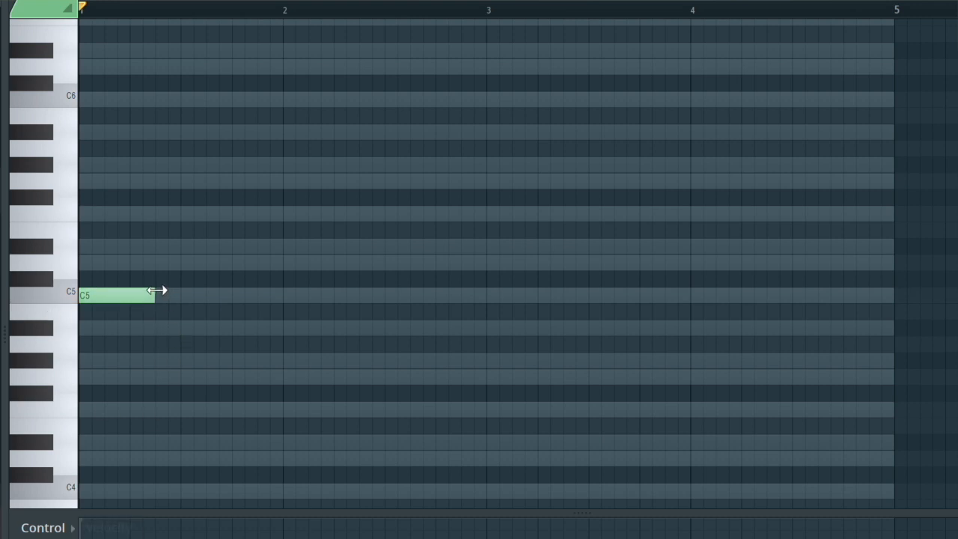
{"action": "left_click_drag", "start_coordinate": [169, 291], "coordinate": [266, 310]}
{"action": "left_click", "coordinate": [74, 271]}
{"action": "left_click", "coordinate": [47, 248]}
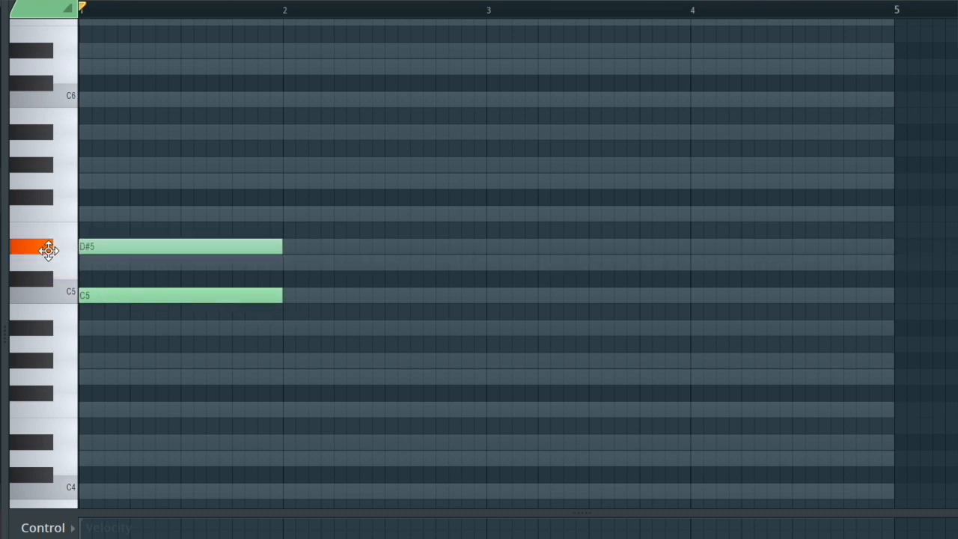
{"action": "left_click", "coordinate": [77, 216]}
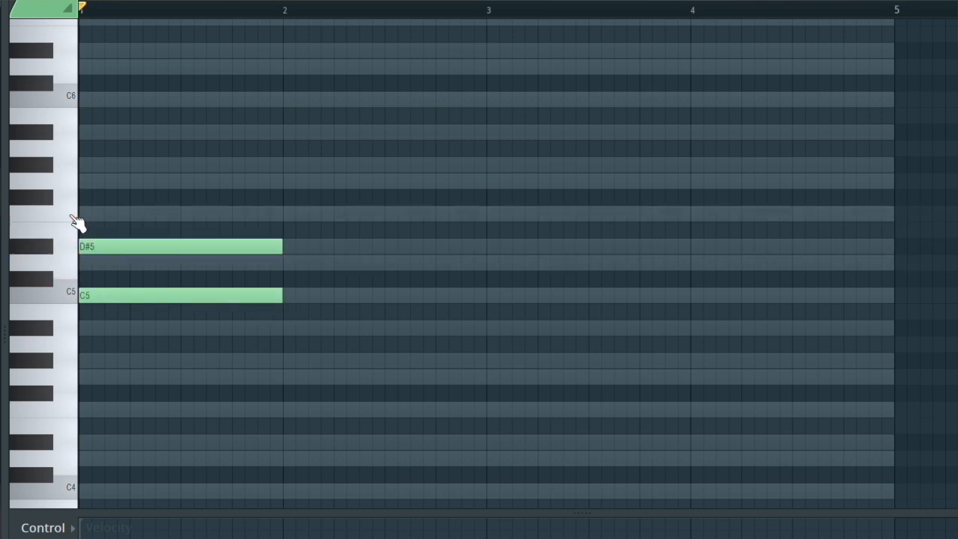
{"action": "left_click", "coordinate": [75, 184]}
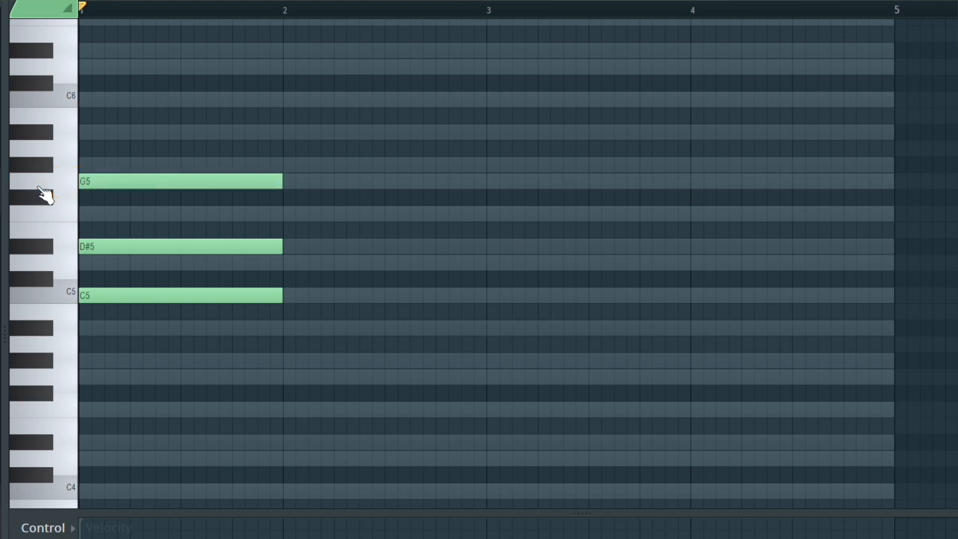
Duplicate the chord into bar 2, raising its G5 to G#5 and lowering its D#5 to D5
{"action": "key", "text": "ctrl+b"}
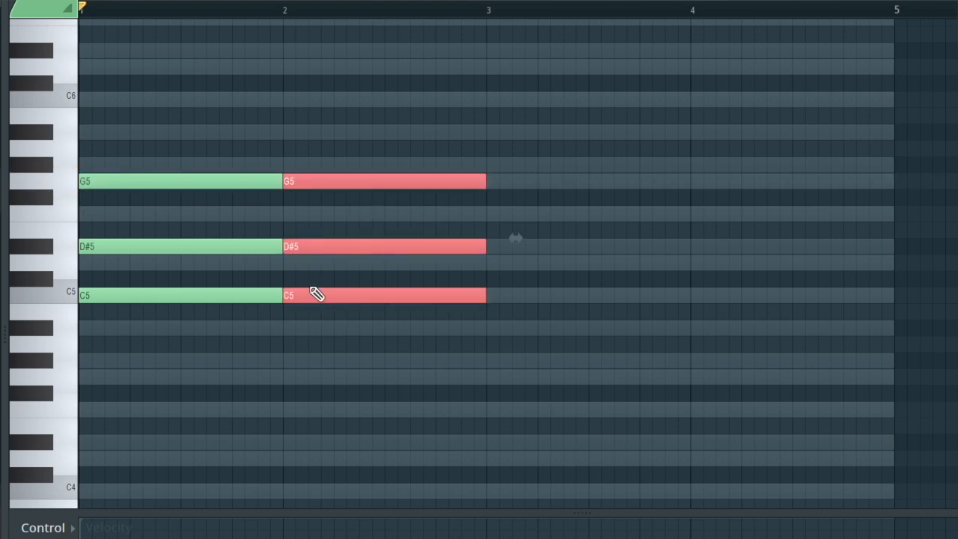
{"action": "left_click_drag", "start_coordinate": [477, 203], "coordinate": [449, 186]}
{"action": "key", "text": "shift+Up"}
{"action": "key", "text": "ctrl+d"}
{"action": "left_click_drag", "start_coordinate": [446, 223], "coordinate": [427, 258]}
{"action": "key", "text": "shift+Down"}
{"action": "key", "text": "shift+Up"}
{"action": "key", "text": "shift+Down"}
{"action": "left_click", "coordinate": [619, 295]}
{"action": "right_click", "coordinate": [623, 300]}
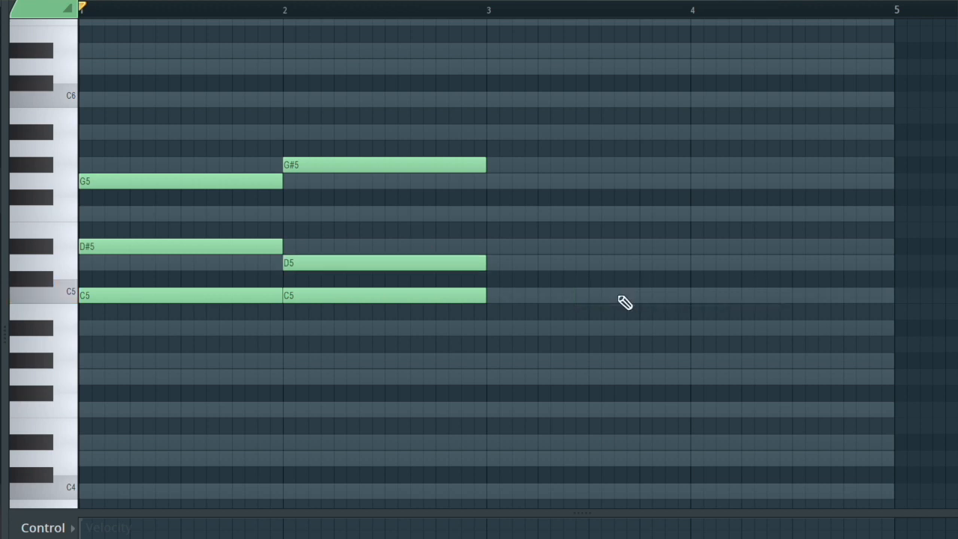
Duplicate the two chords into bars 3 and 4 and raise the D5 in bar 4 to F5
{"action": "key", "text": "ctrl+b"}
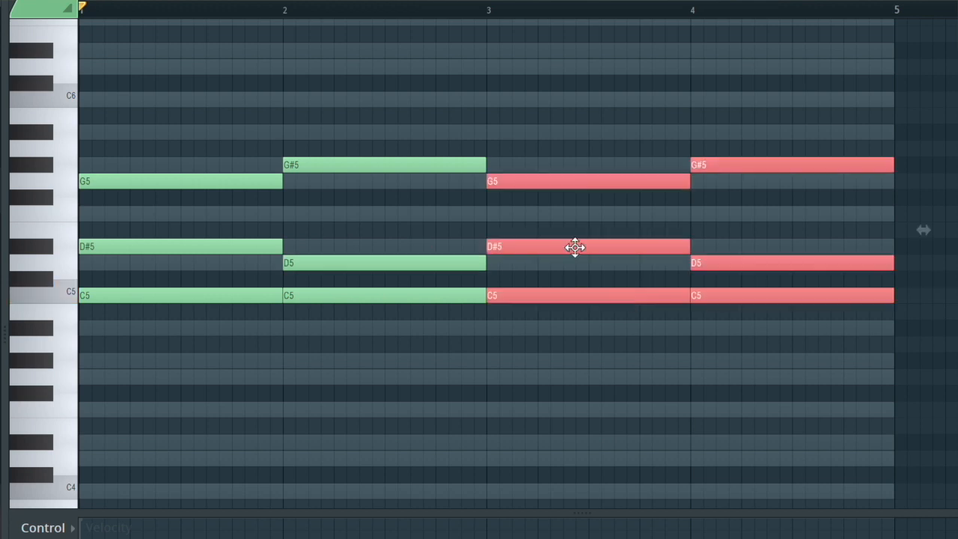
{"action": "left_click", "coordinate": [756, 260], "text": "ctrl"}
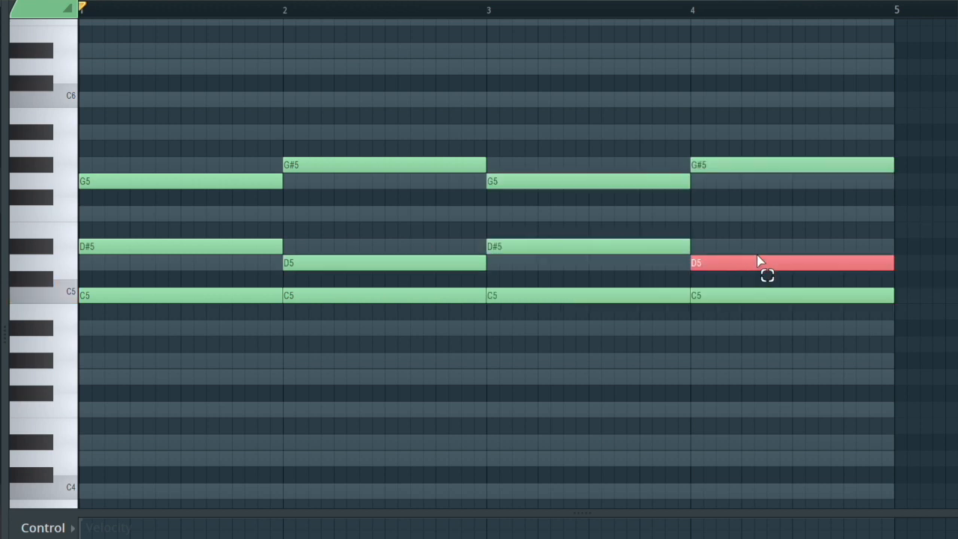
{"action": "key", "text": "shift+Up"}
{"action": "key", "text": "shift+Up"}
{"action": "key", "text": "shift+Up"}
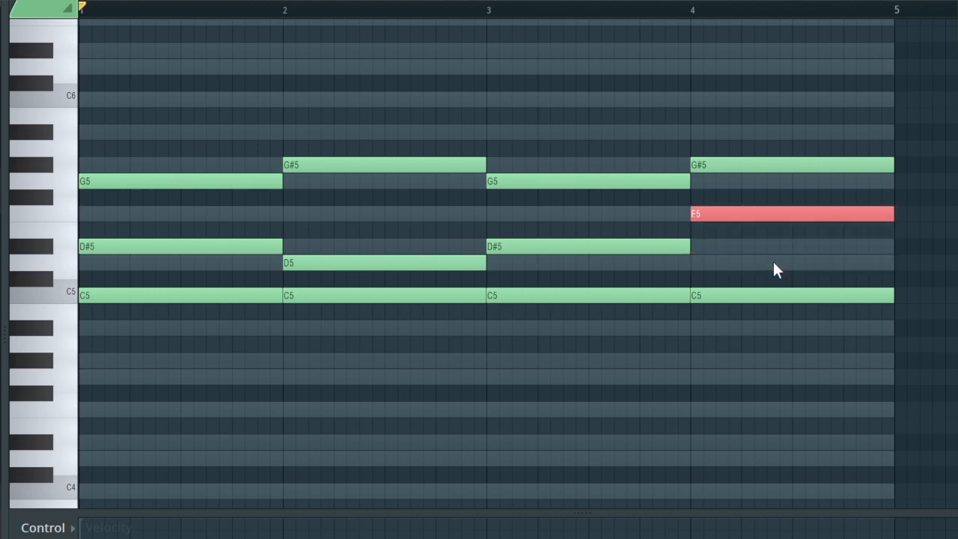
{"action": "left_click", "coordinate": [723, 367], "text": "ctrl"}
{"action": "scroll", "coordinate": [723, 366], "scroll_direction": "down", "scroll_amount": 2}
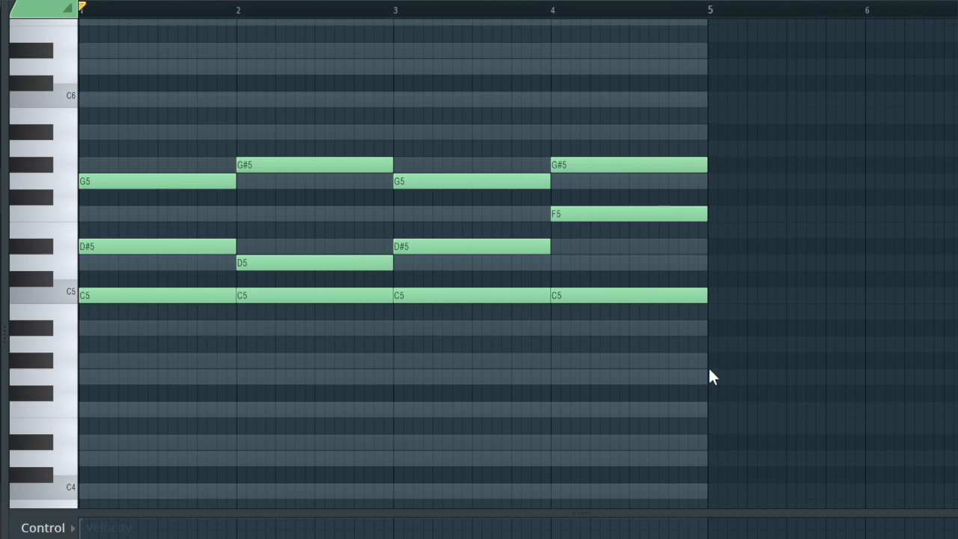
Raise the C5 note in bar 4 to D5
{"action": "left_click_drag", "start_coordinate": [708, 366], "coordinate": [638, 301]}
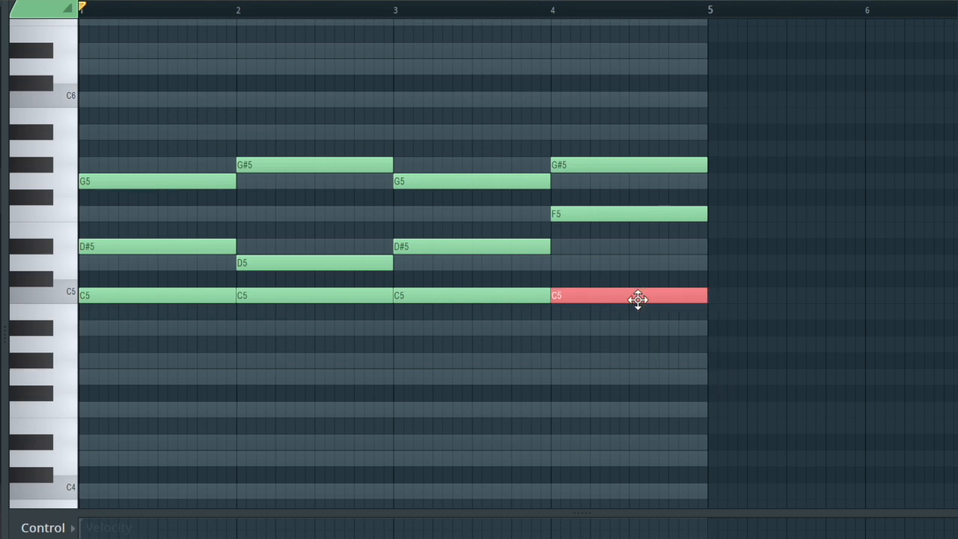
{"action": "key", "text": "shift+Up"}
{"action": "key", "text": "shift+Up"}
{"action": "left_click", "coordinate": [637, 349], "text": "ctrl"}
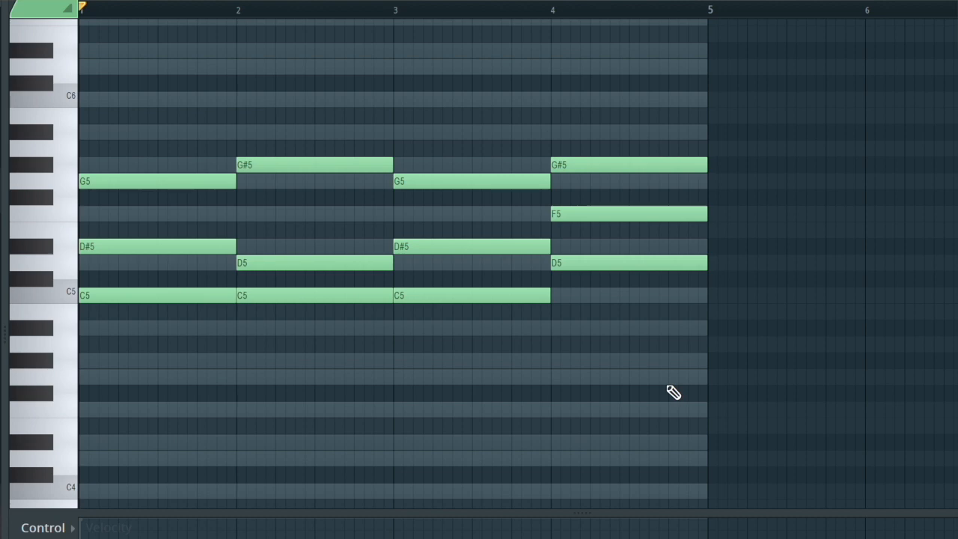
Select the lowest note of all four chords and add a copy one octave down, giving C4, C4, C4 and D4
{"action": "left_click_drag", "start_coordinate": [650, 353], "coordinate": [619, 268]}
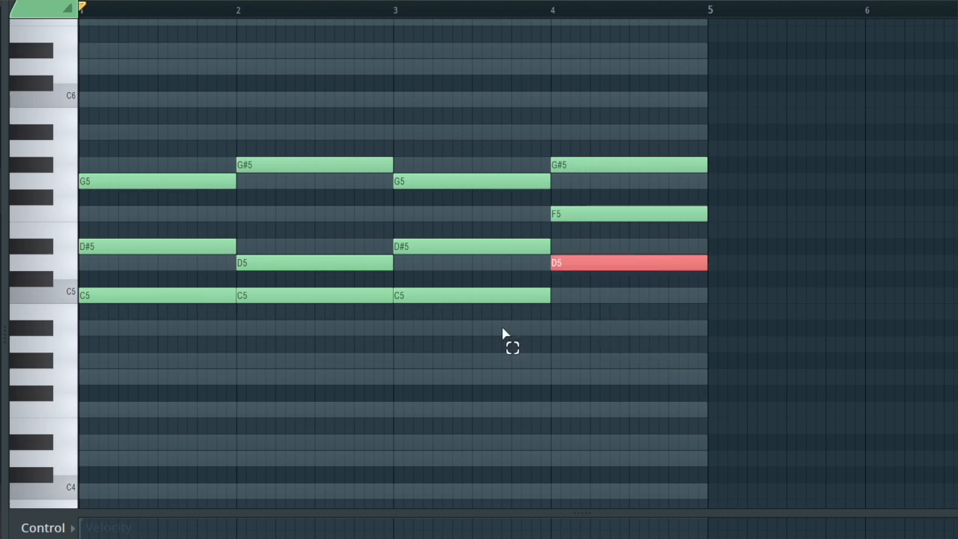
{"action": "left_click_drag", "start_coordinate": [507, 338], "coordinate": [445, 301]}
{"action": "left_click_drag", "start_coordinate": [293, 305], "coordinate": [280, 293]}
{"action": "left_click_drag", "start_coordinate": [143, 310], "coordinate": [29, 285]}
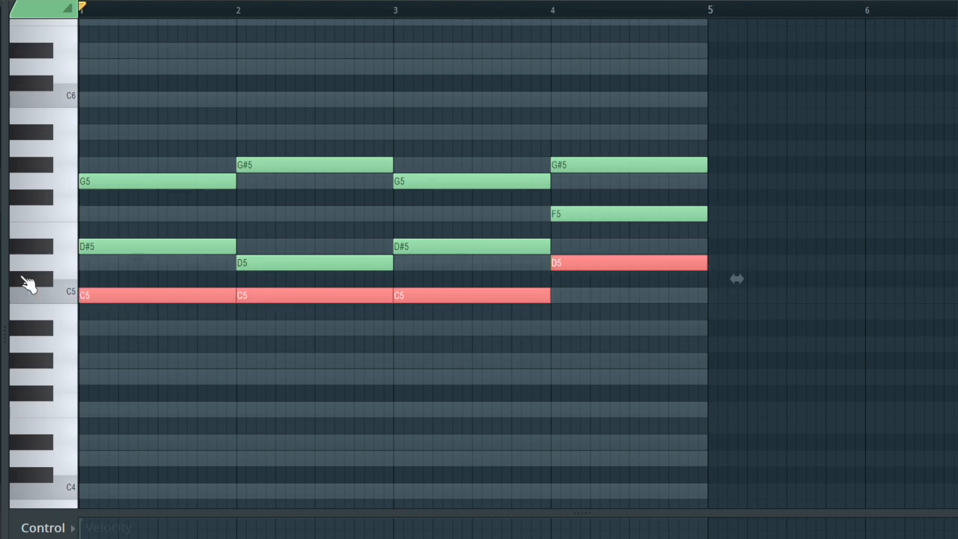
{"action": "key", "text": "ctrl+Down"}
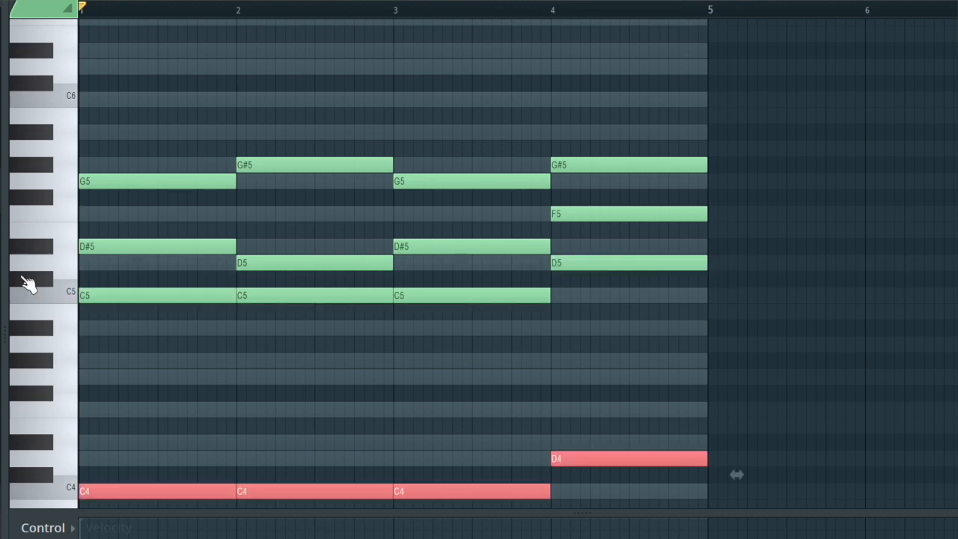
{"action": "left_click", "coordinate": [435, 391]}
{"action": "right_click", "coordinate": [455, 395]}
Play back the four-bar chord progression
{"action": "scroll", "coordinate": [457, 398], "scroll_direction": "down", "scroll_amount": 5}
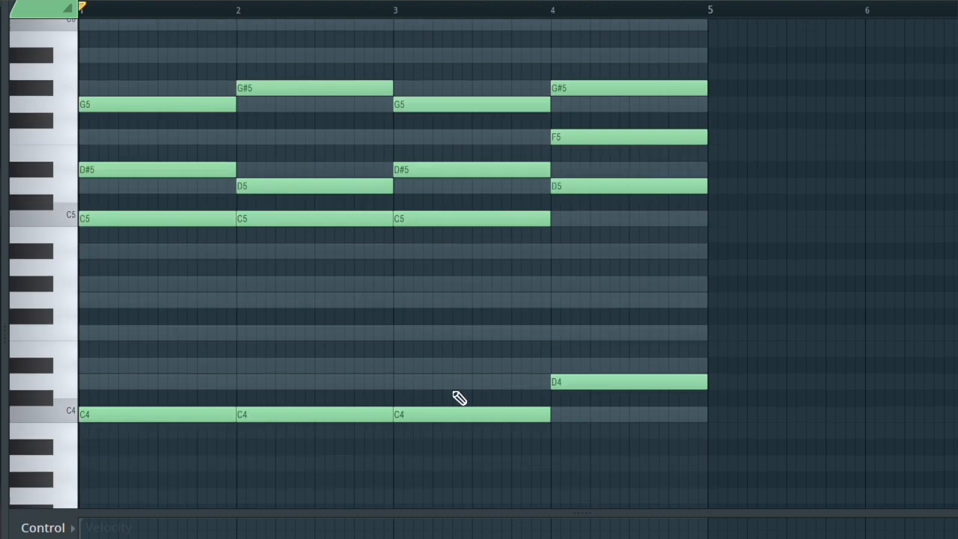
{"action": "key", "text": "space"}
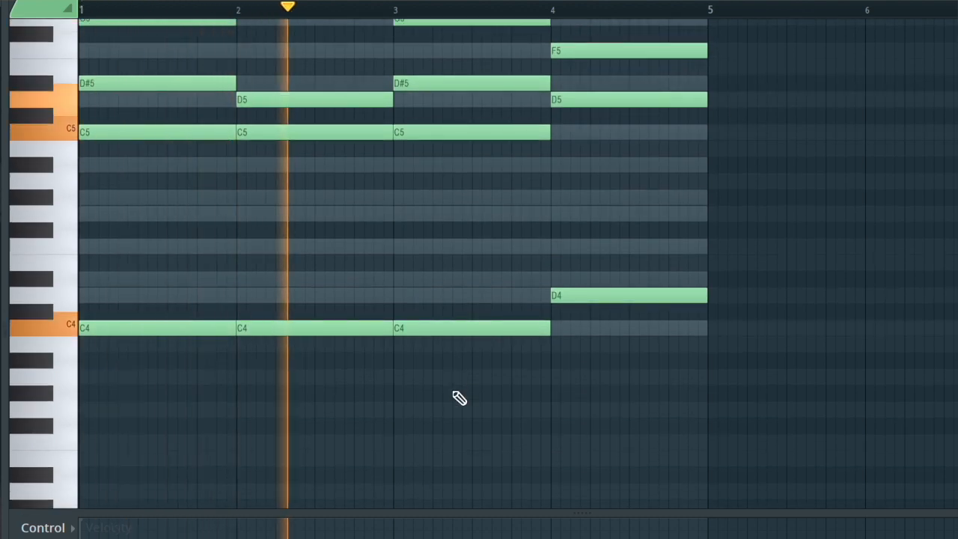
{"action": "scroll", "coordinate": [459, 398], "scroll_direction": "up", "scroll_amount": 4}
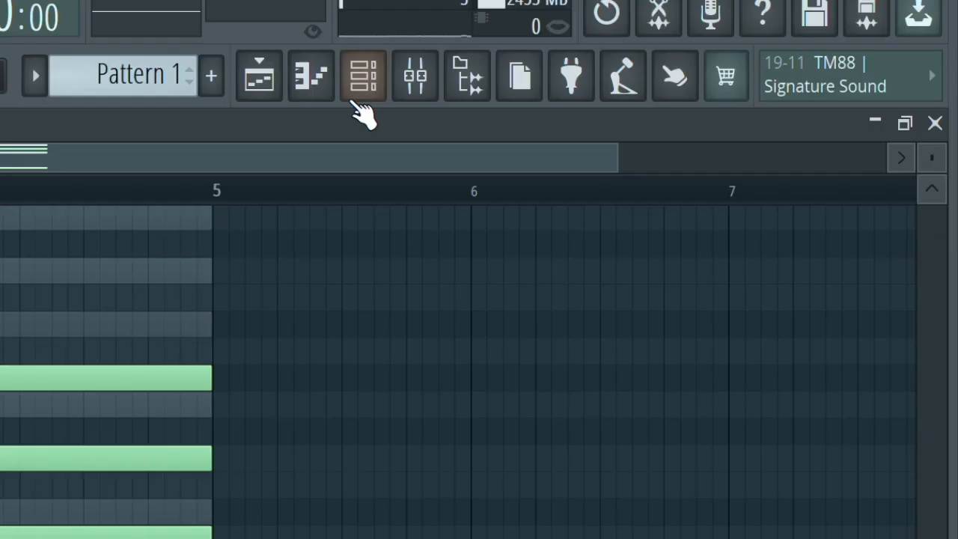
Turn on the Arpeggiator in the up direction in the Dark Piano channel's settings and play the pattern
{"action": "left_click", "coordinate": [704, 39]}
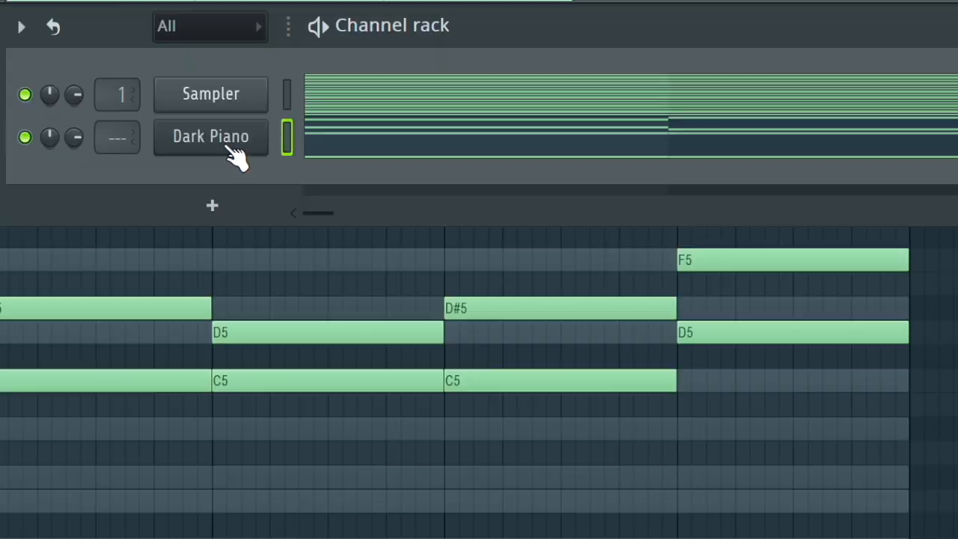
{"action": "left_click", "coordinate": [211, 137]}
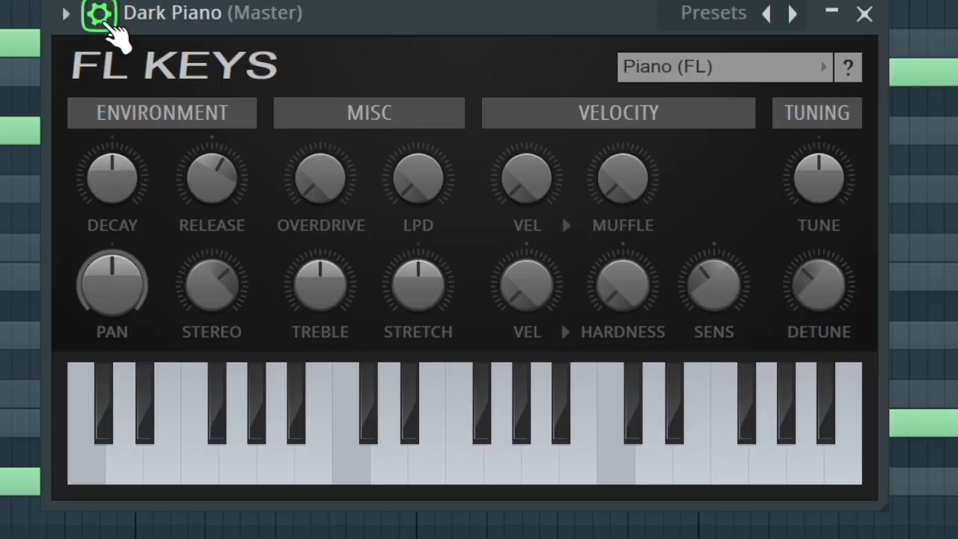
{"action": "left_click", "coordinate": [105, 21]}
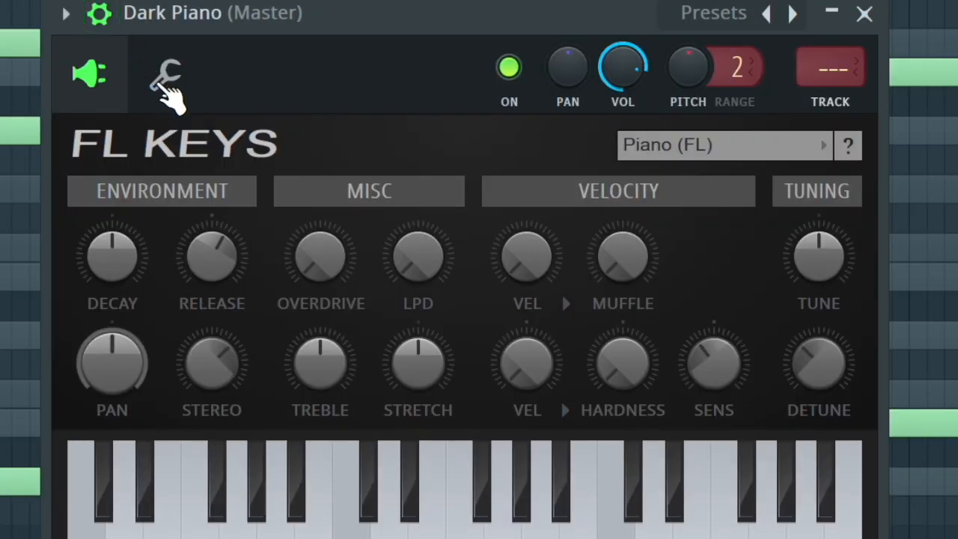
{"action": "left_click", "coordinate": [166, 83]}
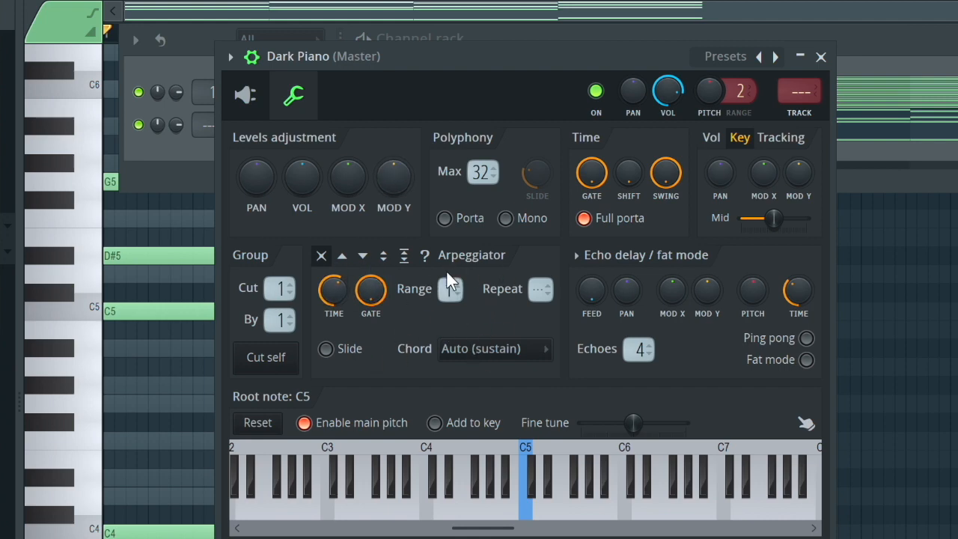
{"action": "left_click", "coordinate": [343, 256]}
{"action": "key", "text": "space"}
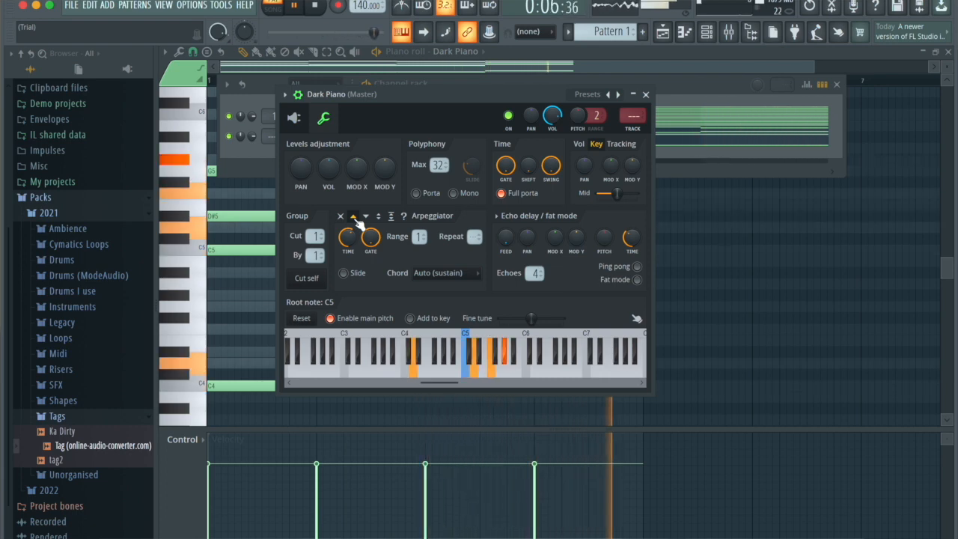
Stop playback and load Gross Beat into effect slot 4 of mixer Insert 2
{"action": "key", "text": "space"}
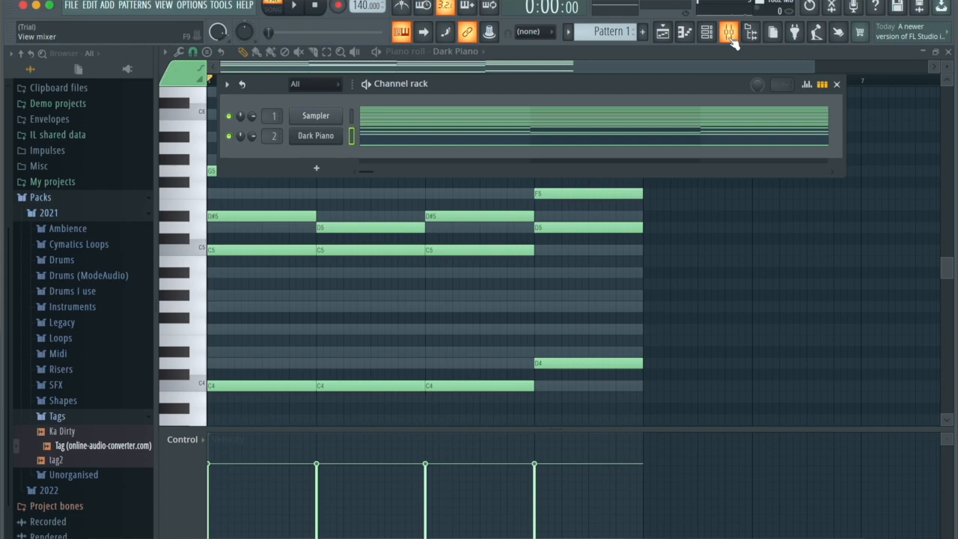
{"action": "left_click", "coordinate": [423, 86]}
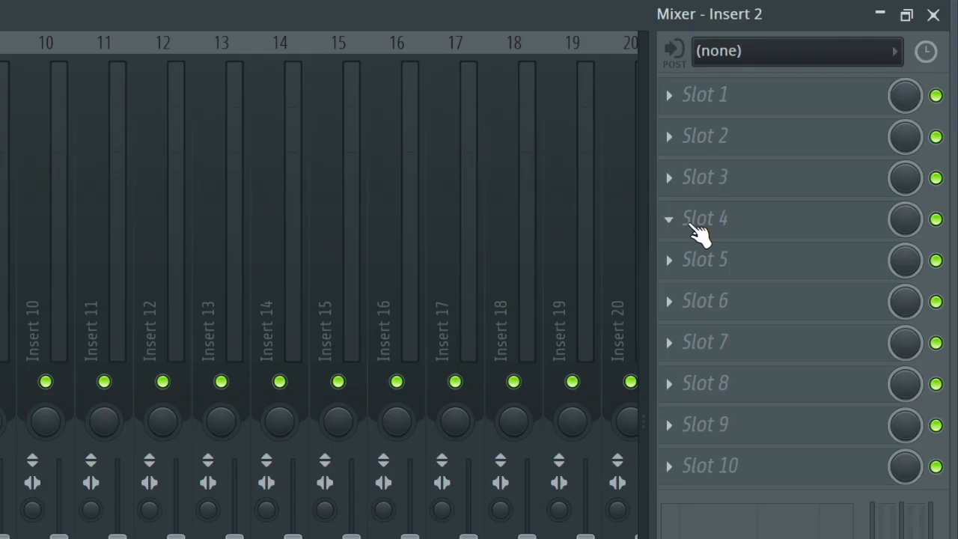
{"action": "left_click", "coordinate": [825, 158]}
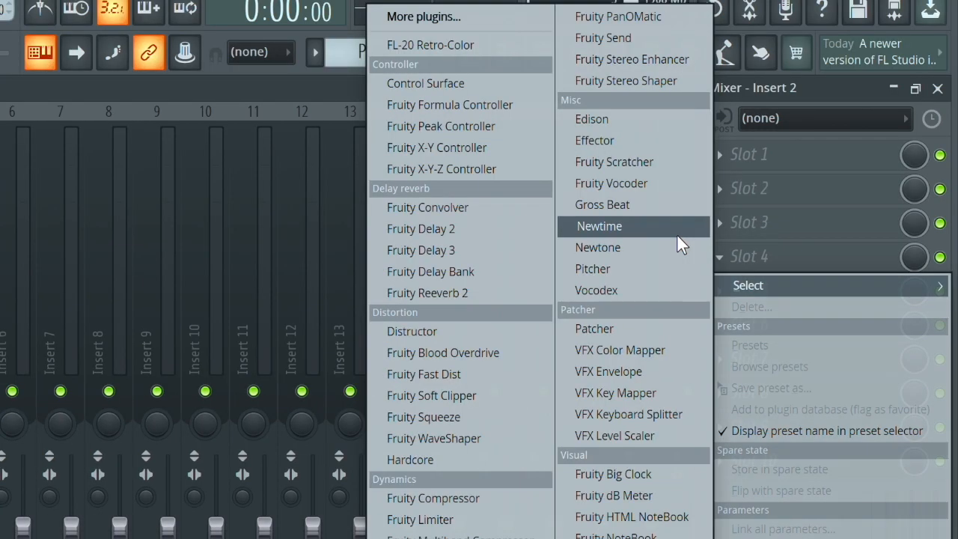
{"action": "left_click", "coordinate": [612, 206]}
Apply the Momentary preset in Gross Beat, choose the 1/2 Speed time effect and play the pattern
{"action": "left_click", "coordinate": [66, 6]}
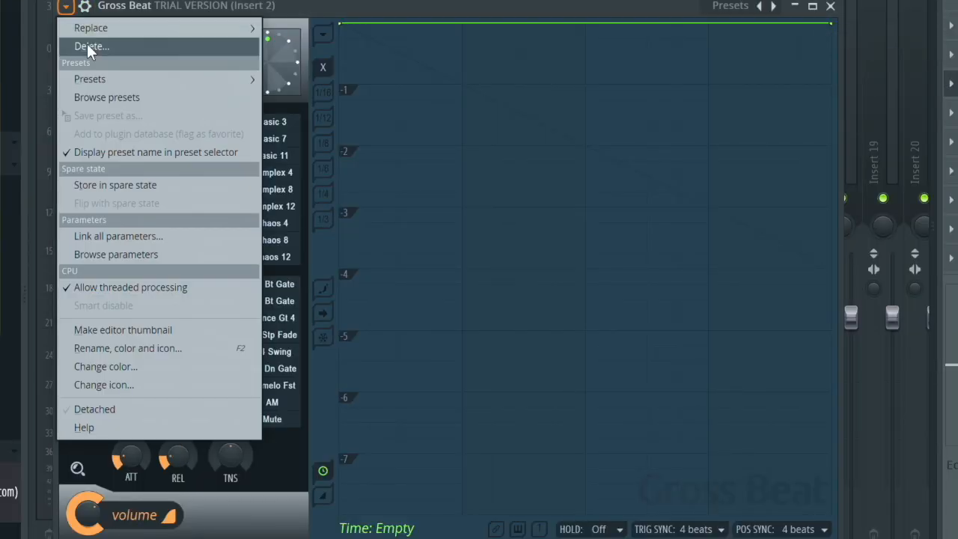
{"action": "mouse_move", "coordinate": [113, 79]}
{"action": "left_click", "coordinate": [289, 118]}
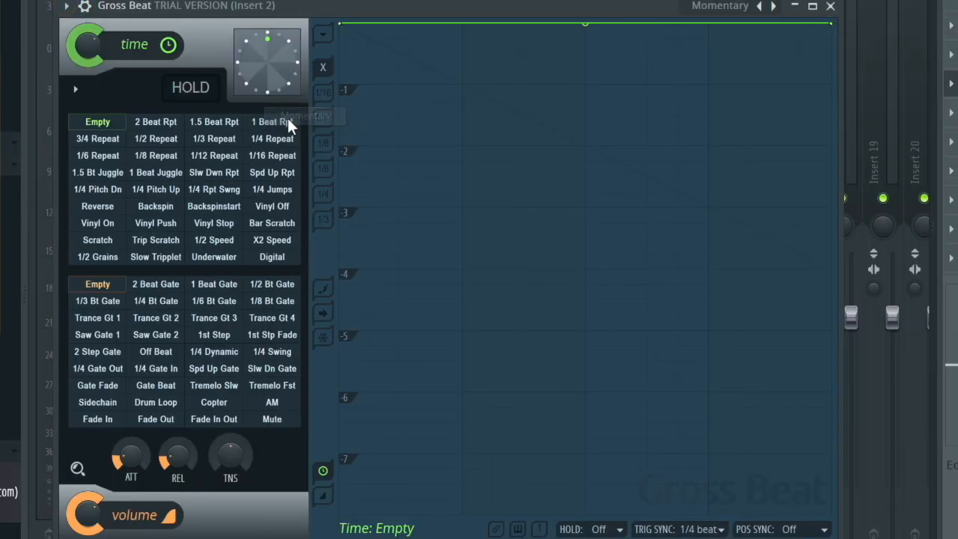
{"action": "left_click", "coordinate": [214, 241]}
{"action": "key", "text": "space"}
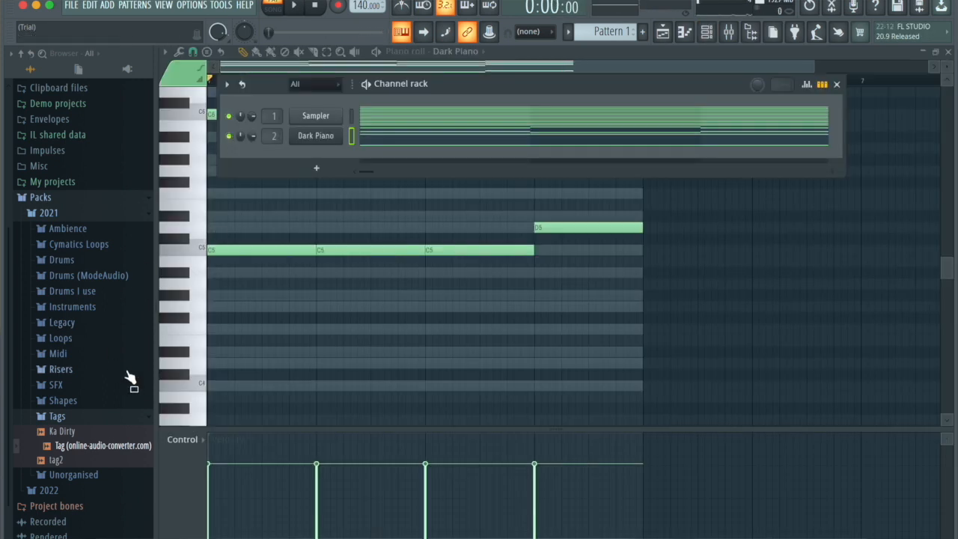
Add the Pierre Hat sample from the Drums I use pack as a channel and fill every second step
{"action": "left_click", "coordinate": [72, 291]}
{"action": "left_click", "coordinate": [97, 374]}
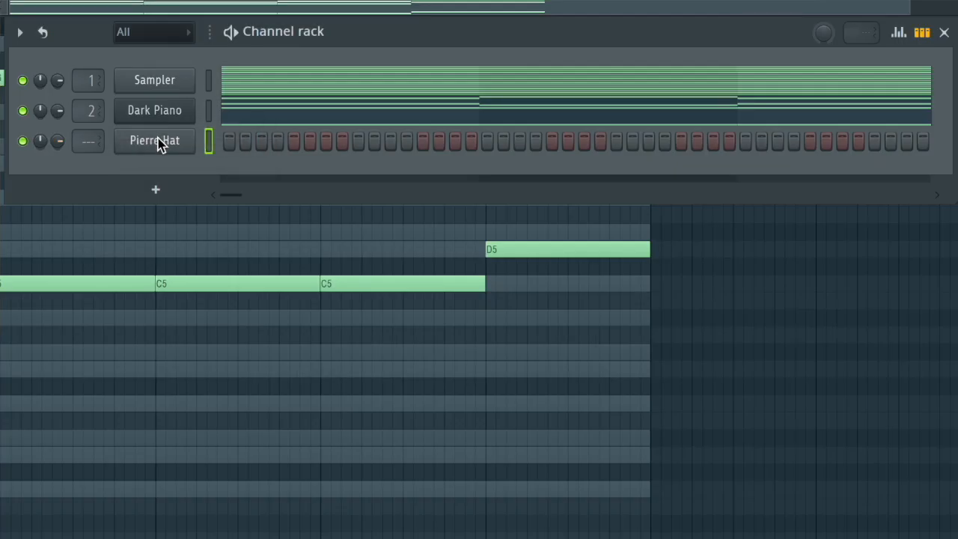
{"action": "right_click", "coordinate": [193, 136]}
{"action": "left_click", "coordinate": [442, 206]}
Add the Murda Clap sample as a channel and place claps every 16 steps, starting on step 9
{"action": "left_click", "coordinate": [90, 312]}
{"action": "left_click_drag", "start_coordinate": [105, 425], "coordinate": [408, 138]}
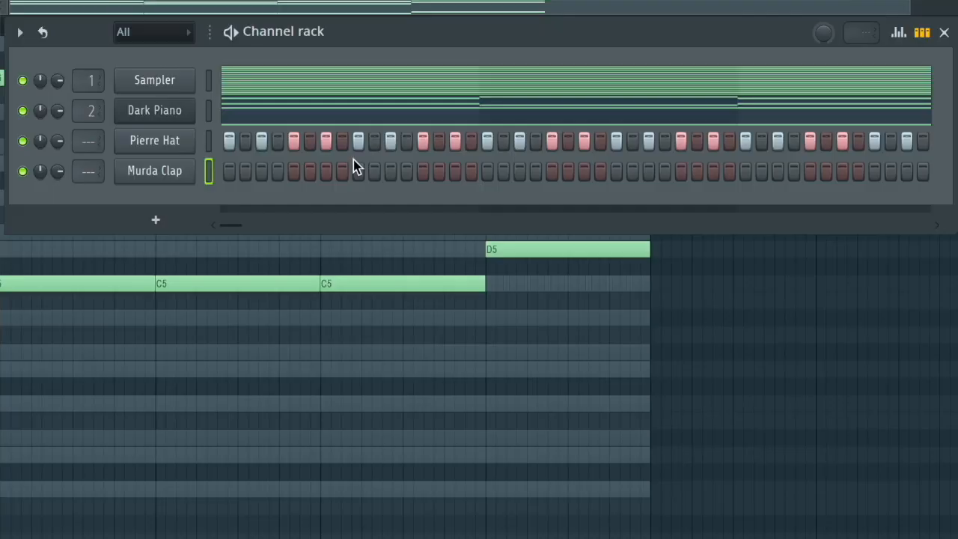
{"action": "left_click", "coordinate": [617, 172]}
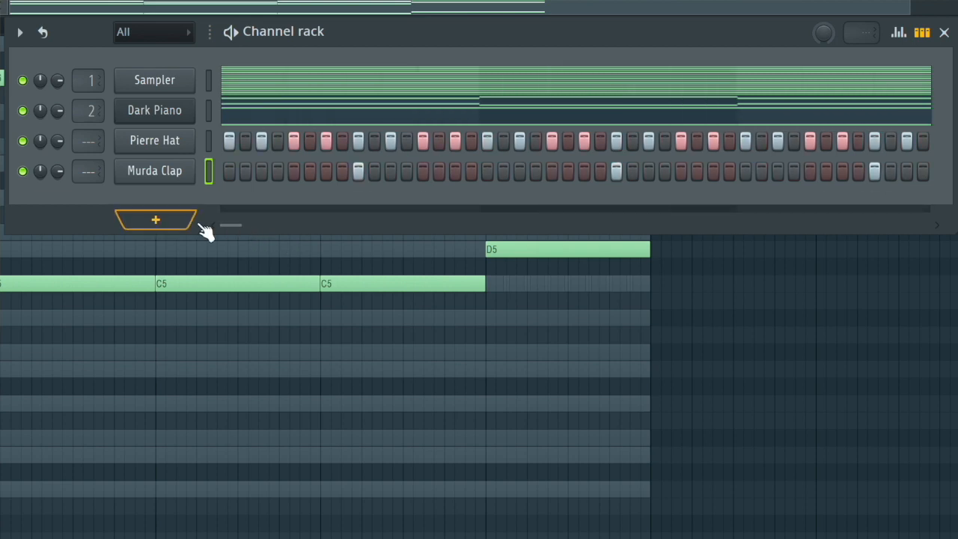
Play back the pattern to hear the piano together with the hi-hat and clap
{"action": "key", "text": "space"}
{"action": "key", "text": "space"}
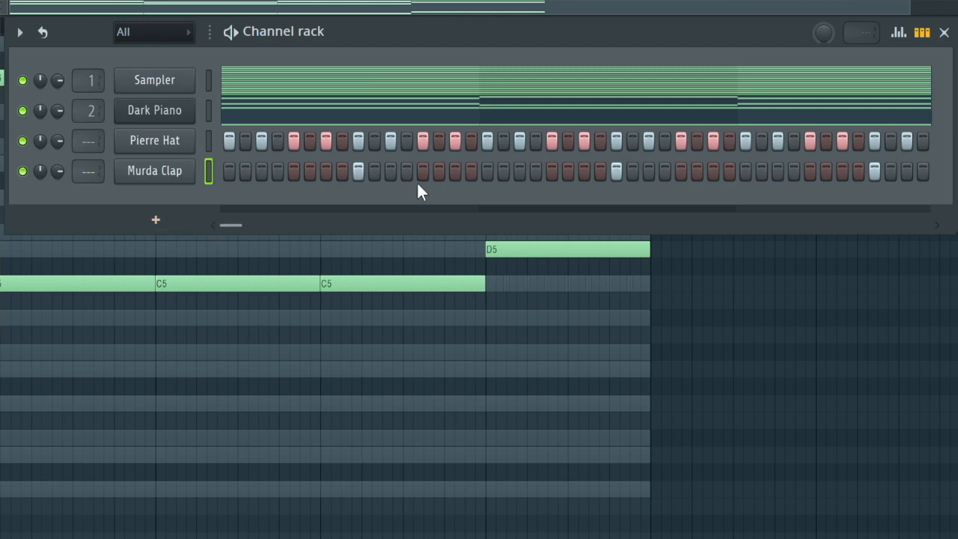
{"action": "key", "text": "space"}
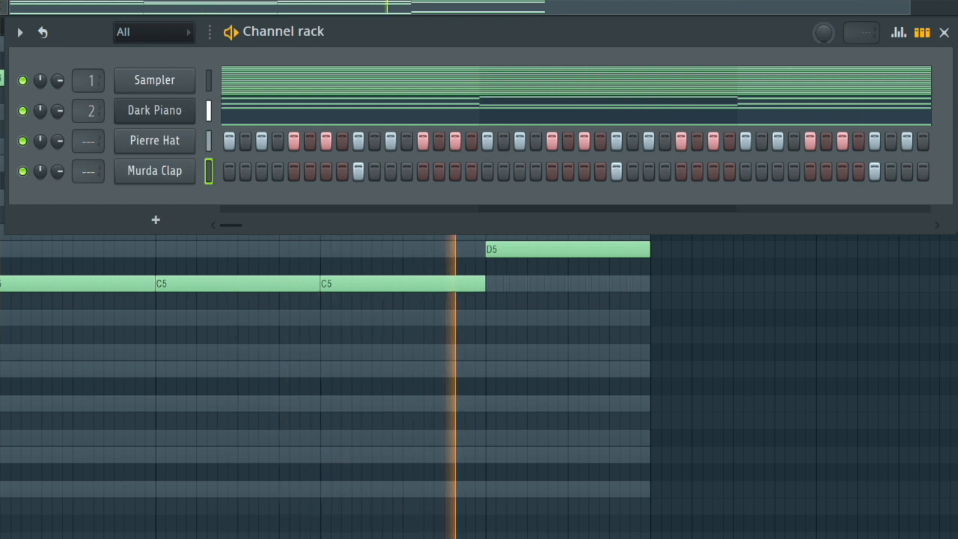
{"action": "key", "text": "space"}
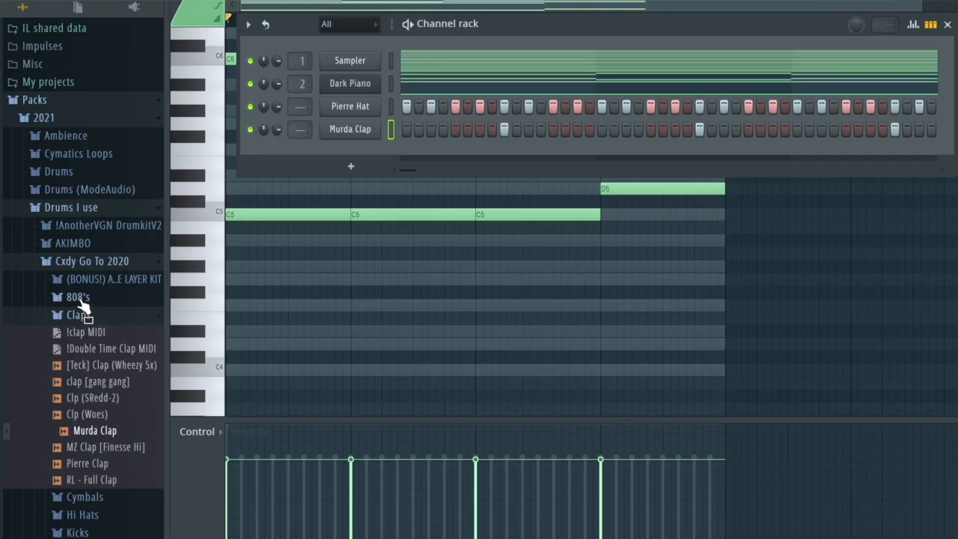
Add the Mhm 808 sample from the 808's folder as a new channel and open its piano roll
{"action": "left_click", "coordinate": [81, 298]}
{"action": "left_click", "coordinate": [95, 373]}
{"action": "left_click_drag", "start_coordinate": [96, 374], "coordinate": [347, 145]}
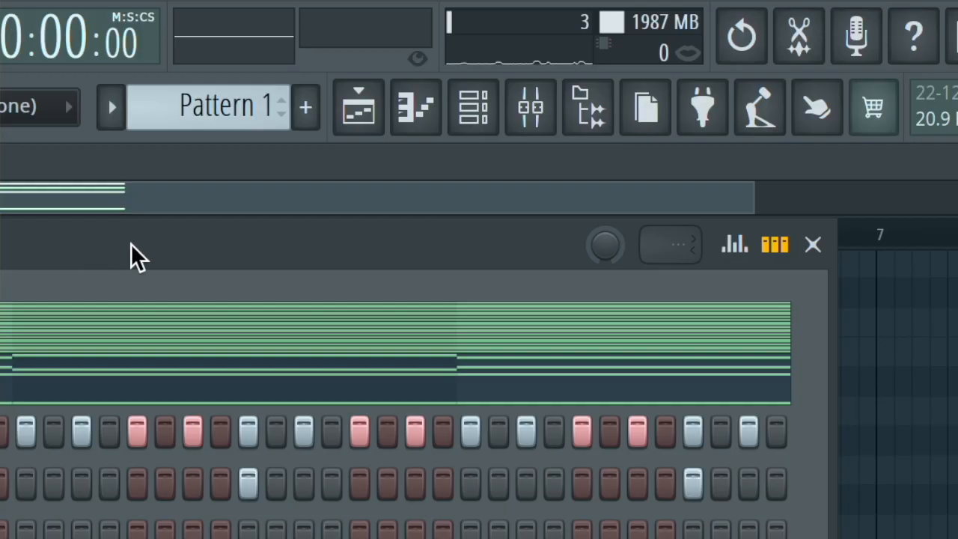
{"action": "left_click", "coordinate": [441, 106]}
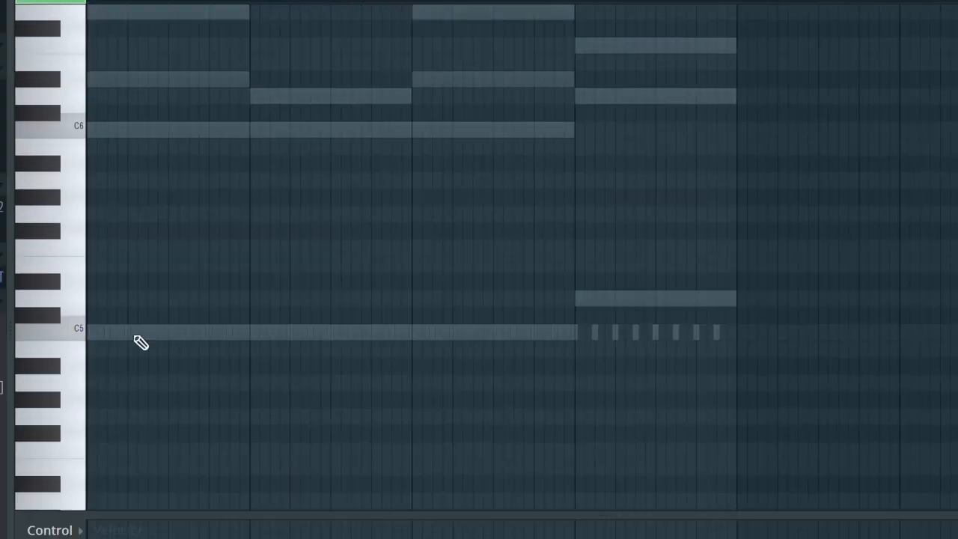
Place nine one-beat C5 notes across bars 1 to 4 as the 808 bass rhythm
{"action": "left_click_drag", "start_coordinate": [117, 241], "coordinate": [4, 242]}
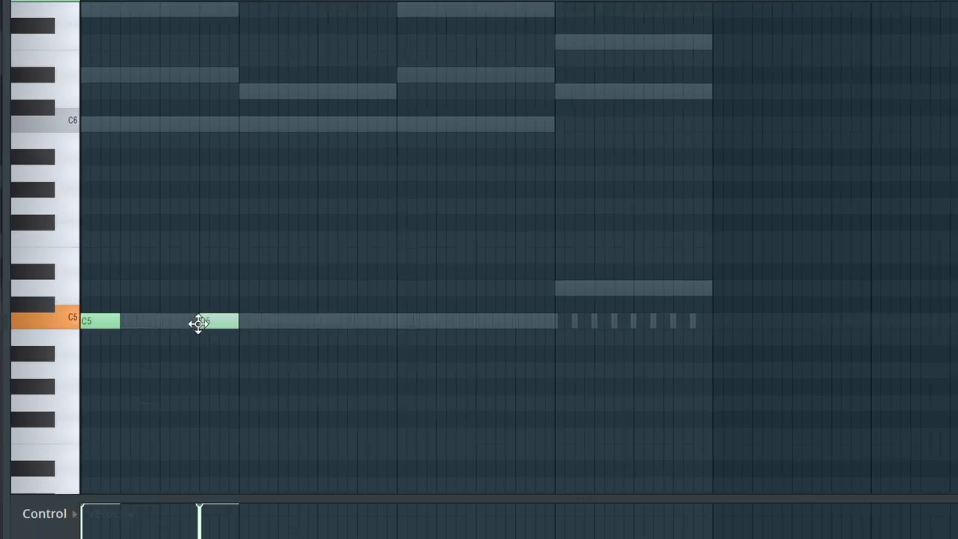
{"action": "left_click", "coordinate": [279, 322]}
{"action": "left_click", "coordinate": [337, 322]}
{"action": "left_click", "coordinate": [398, 322]}
{"action": "left_click", "coordinate": [522, 323]}
{"action": "left_click", "coordinate": [463, 323]}
{"action": "left_click", "coordinate": [605, 323]}
{"action": "left_click", "coordinate": [665, 323]}
Select the two 808 notes in bar 4 and raise them two semitones to D5
{"action": "left_click_drag", "start_coordinate": [732, 382], "coordinate": [608, 347]}
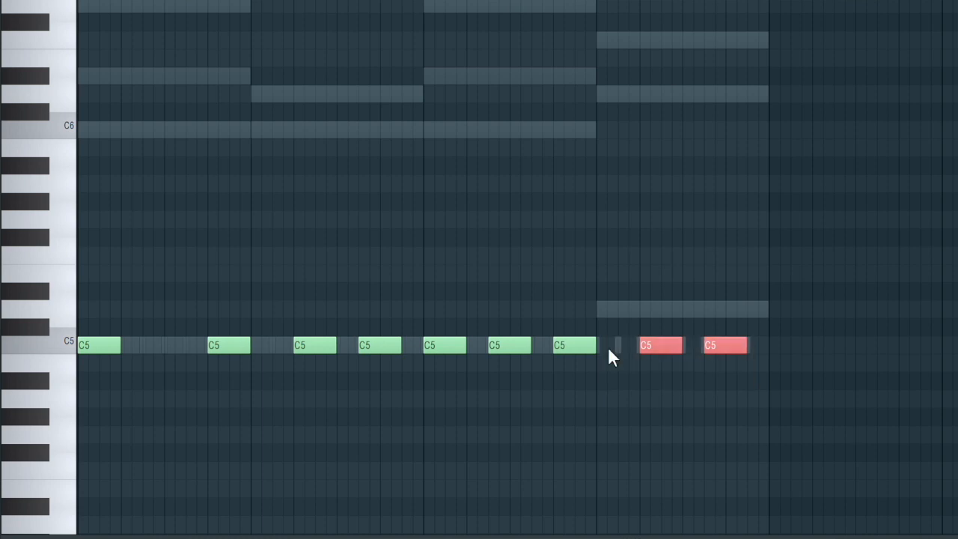
{"action": "left_click_drag", "start_coordinate": [786, 426], "coordinate": [637, 344]}
{"action": "key", "text": "shift+Up"}
{"action": "key", "text": "shift+Up"}
Extend the 808 notes end to end up to bar 5 with legato, using a temporary C5 end note and deleting it
{"action": "left_click", "coordinate": [758, 333]}
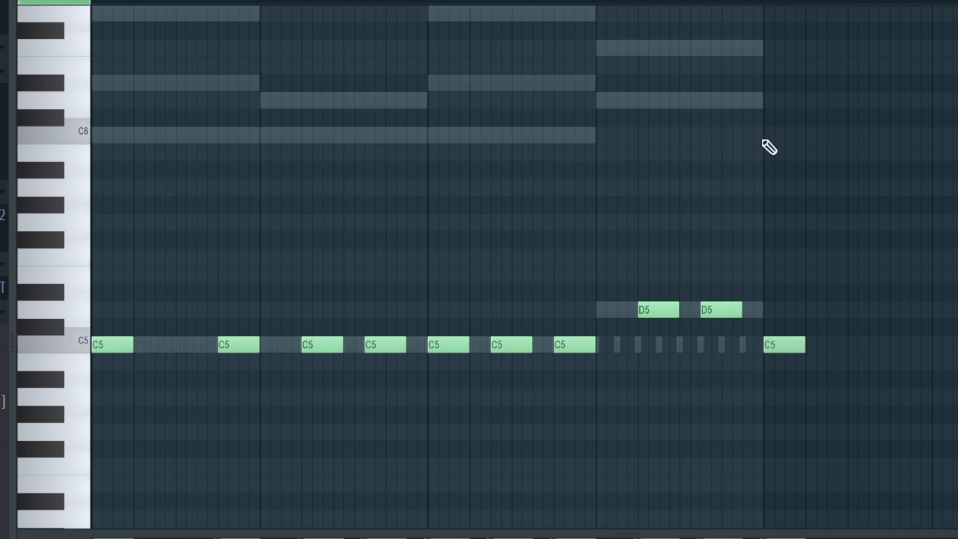
{"action": "key", "text": "ctrl+l"}
{"action": "right_click", "coordinate": [793, 390]}
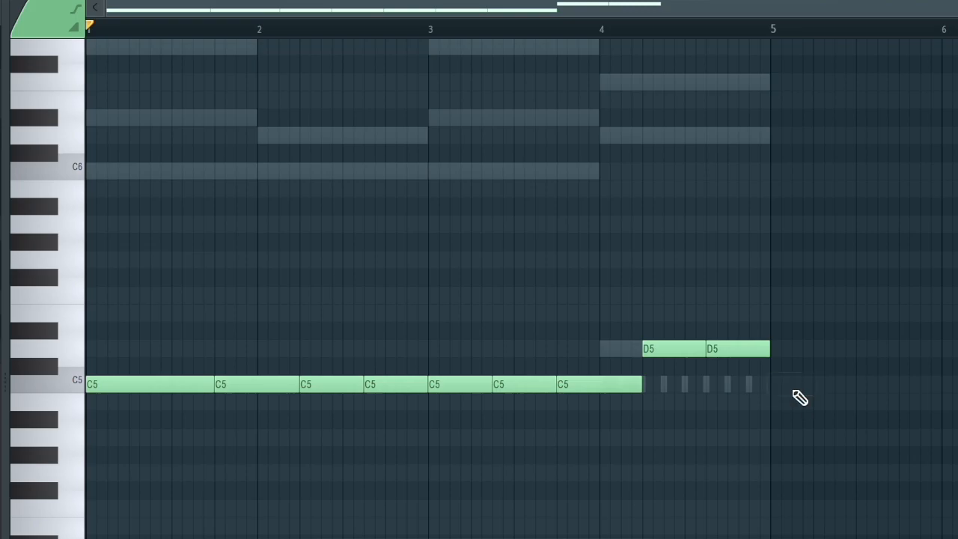
Add the nm - berry kick sample from the Kicks folder as a channel and paste the Mhm 808 notes into it
{"action": "key", "text": "F6"}
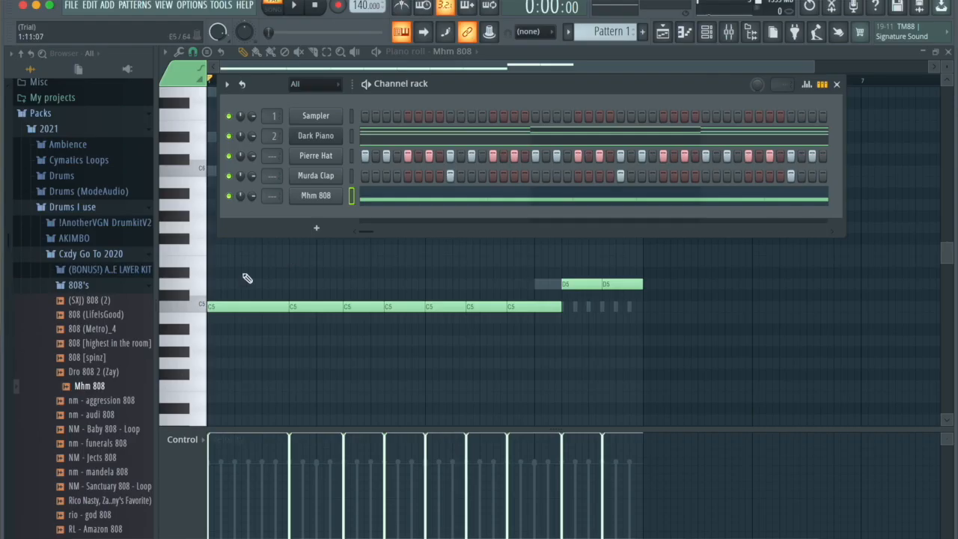
{"action": "left_click", "coordinate": [105, 285]}
{"action": "left_click_drag", "start_coordinate": [122, 366], "coordinate": [358, 199]}
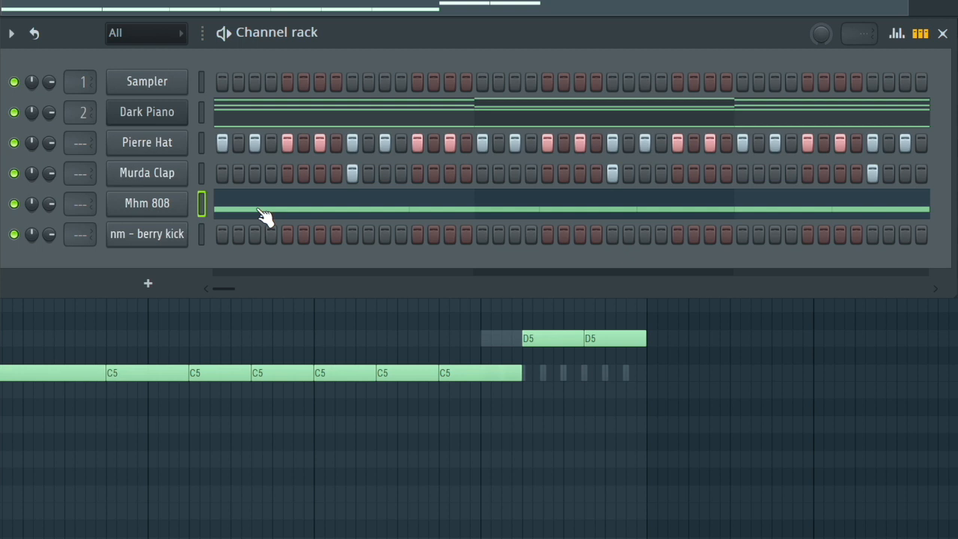
{"action": "left_click", "coordinate": [206, 234]}
{"action": "key", "text": "ctrl+v"}
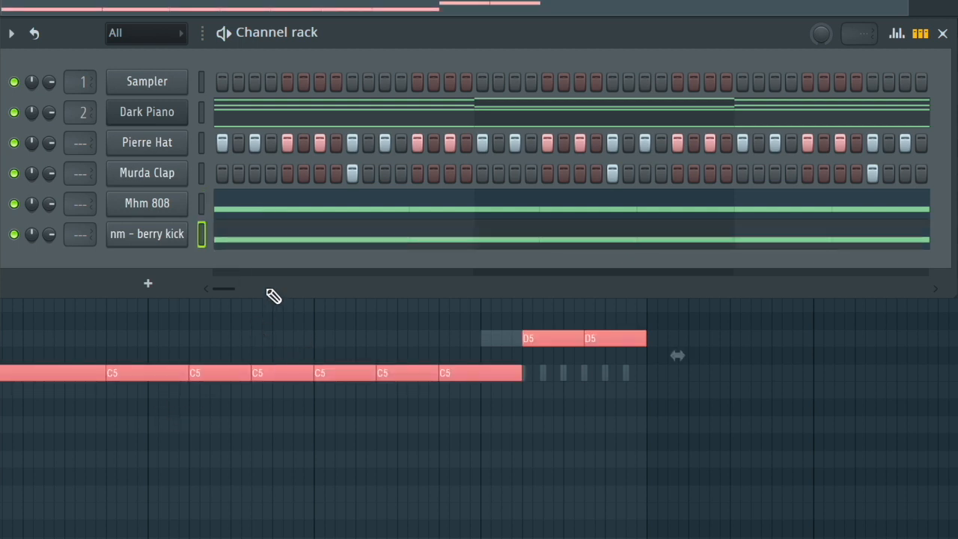
Lower the kick channel's two D5 notes in bar 4 to C5
{"action": "left_click", "coordinate": [299, 239]}
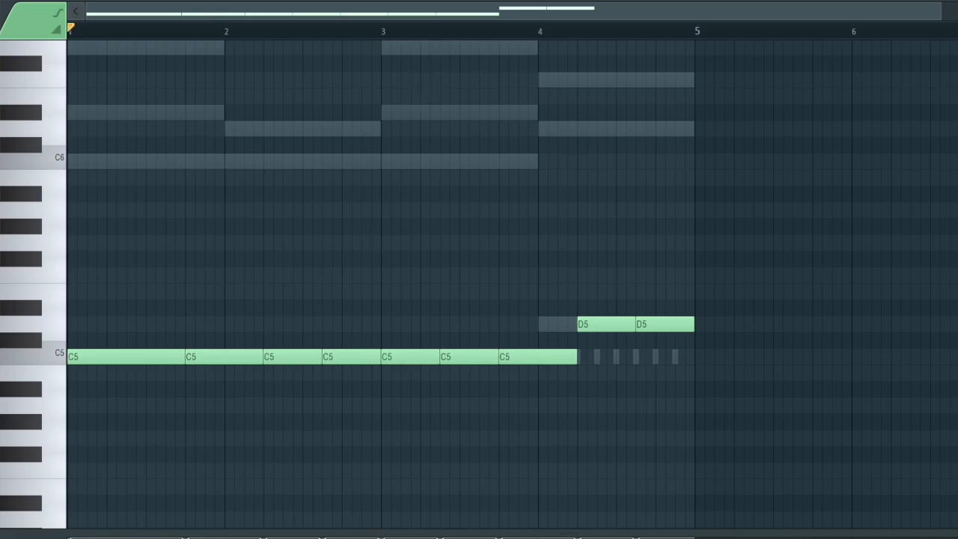
{"action": "left_click_drag", "start_coordinate": [745, 413], "coordinate": [618, 316]}
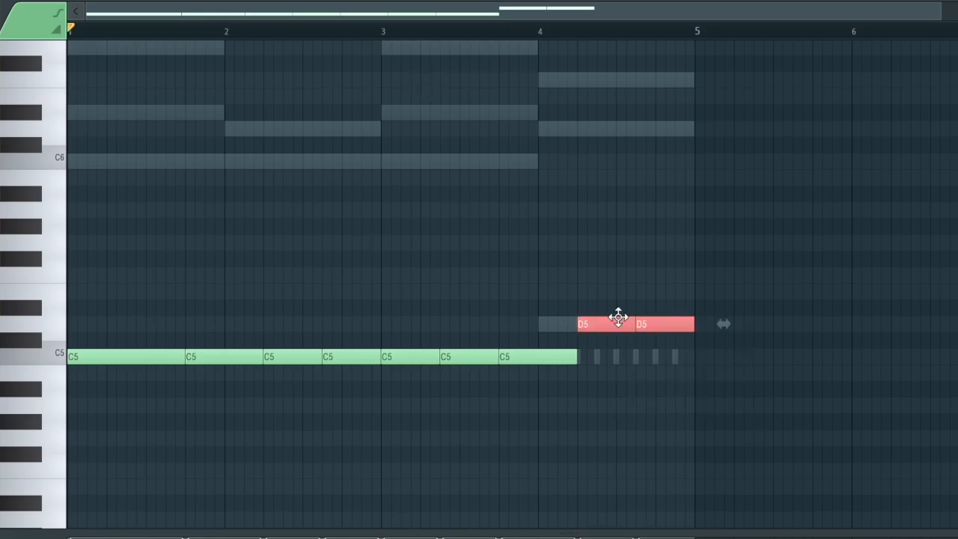
{"action": "key", "text": "shift+Down"}
{"action": "key", "text": "shift+Down"}
{"action": "left_click", "coordinate": [775, 358]}
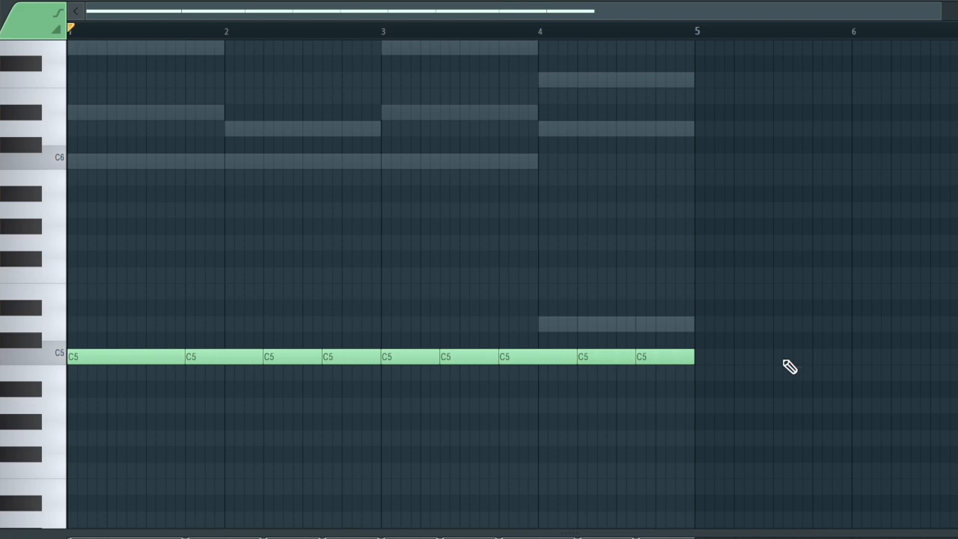
Shorten all kick notes to brief hits and play the pattern
{"action": "key", "text": "shift+d"}
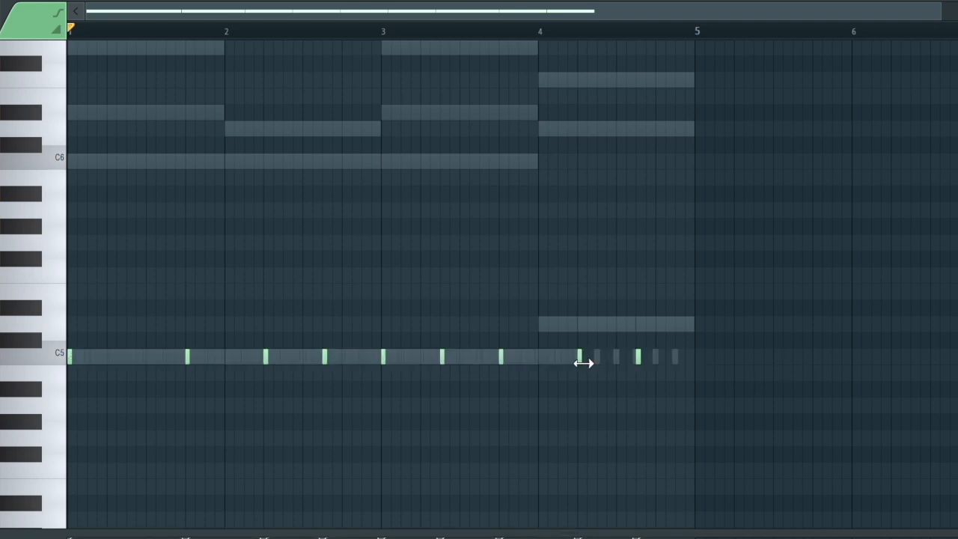
{"action": "key", "text": "space"}
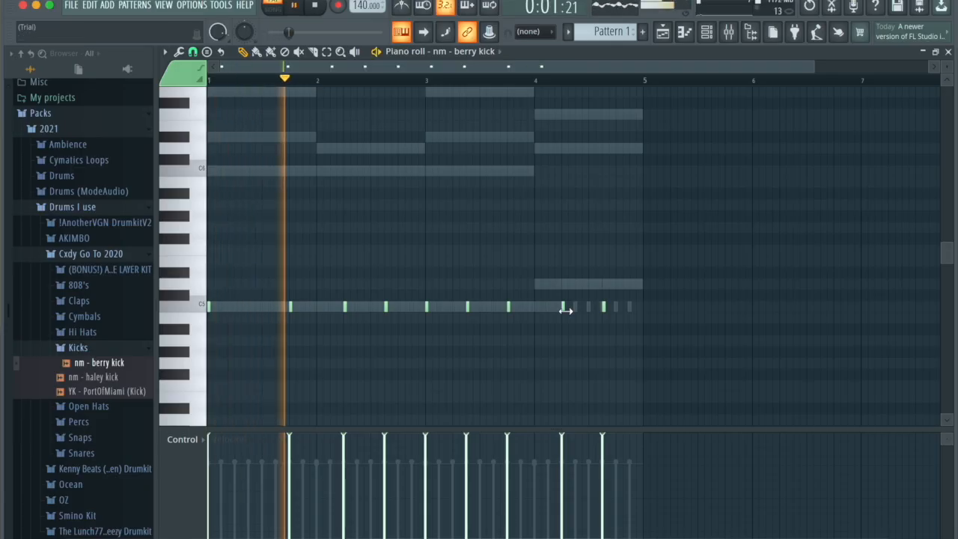